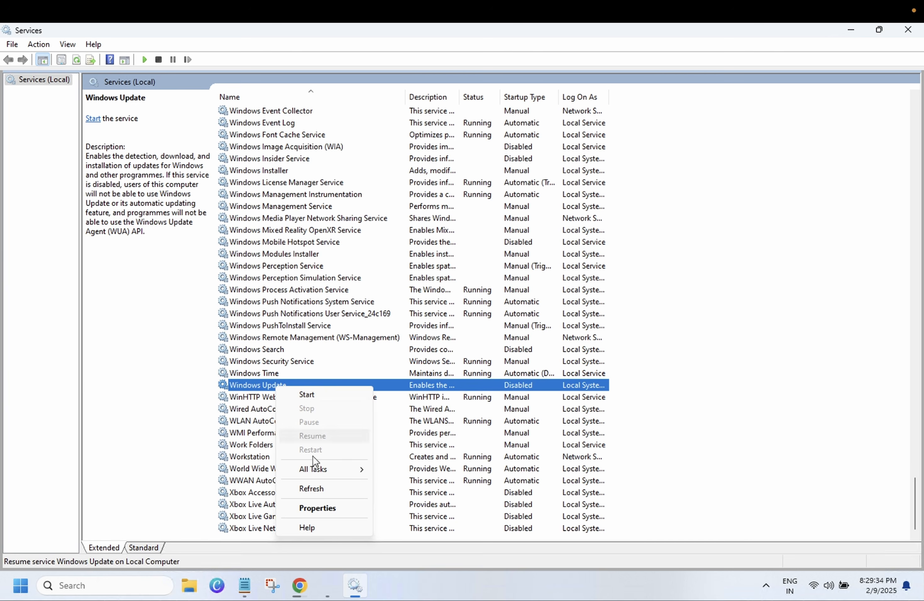
# Step: Try to open the properties of the Windows Update service, and try to start the service
pyautogui.click(325, 508)
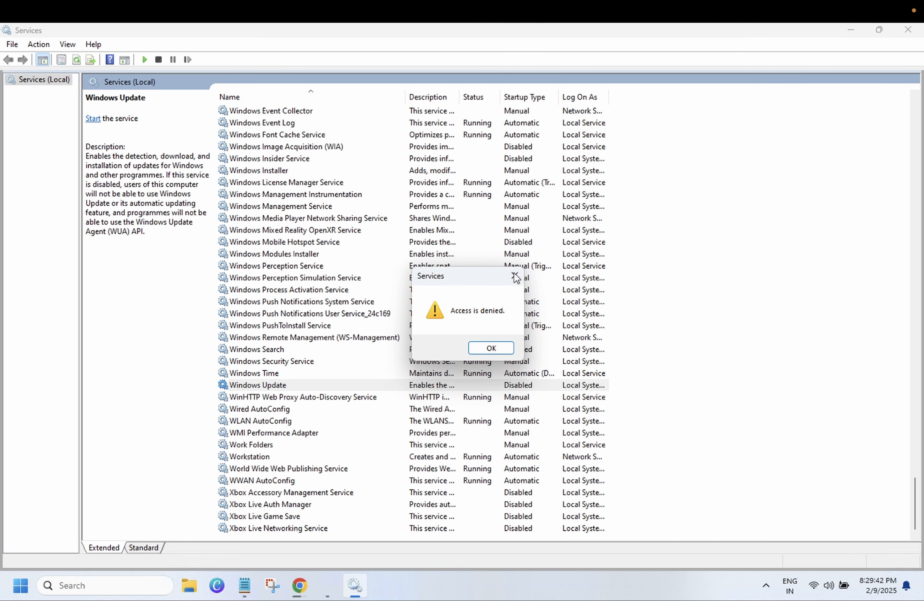
pyautogui.click(515, 278)
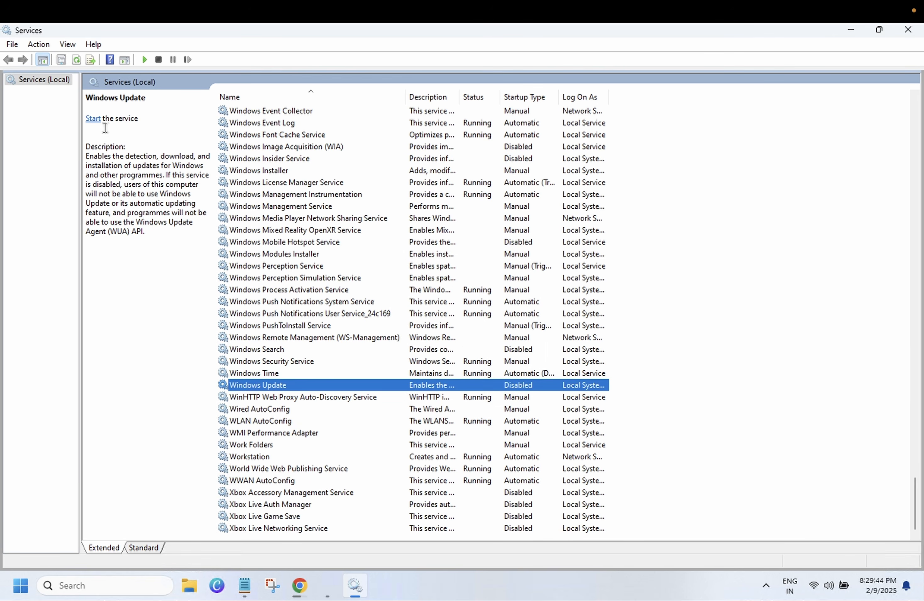
pyautogui.click(93, 119)
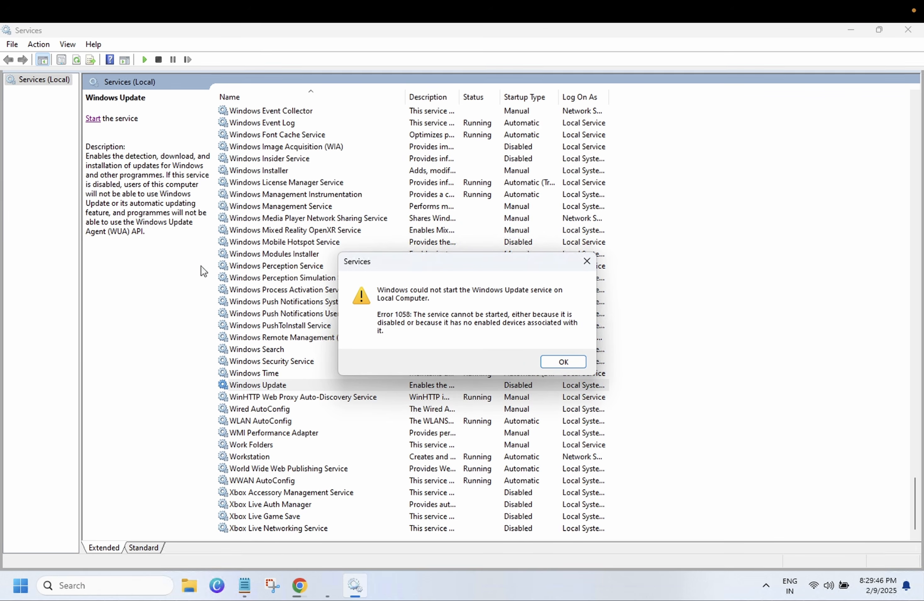
pyautogui.click(564, 362)
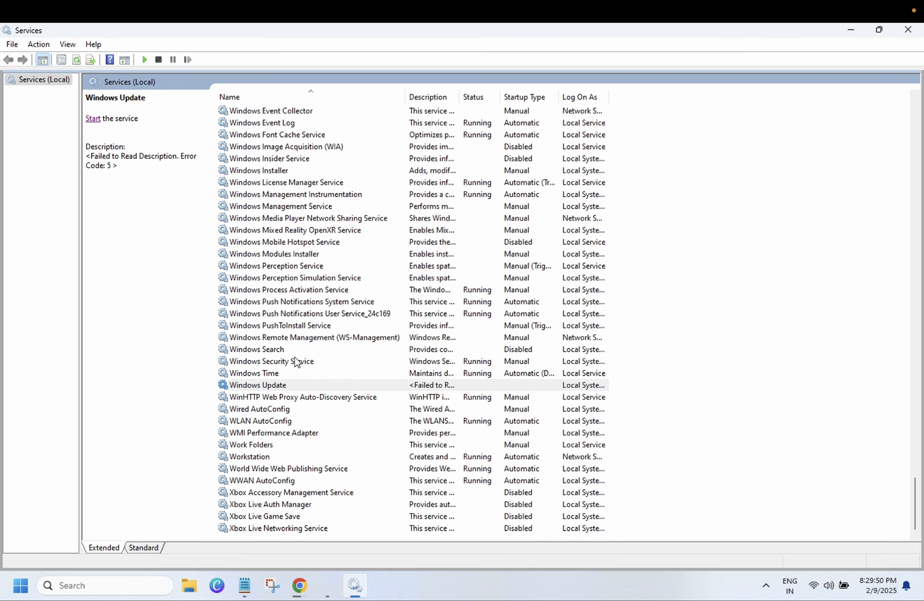
# Step: Reselect the Windows Update service, try again to open its properties, and dismiss the error
pyautogui.click(269, 374)
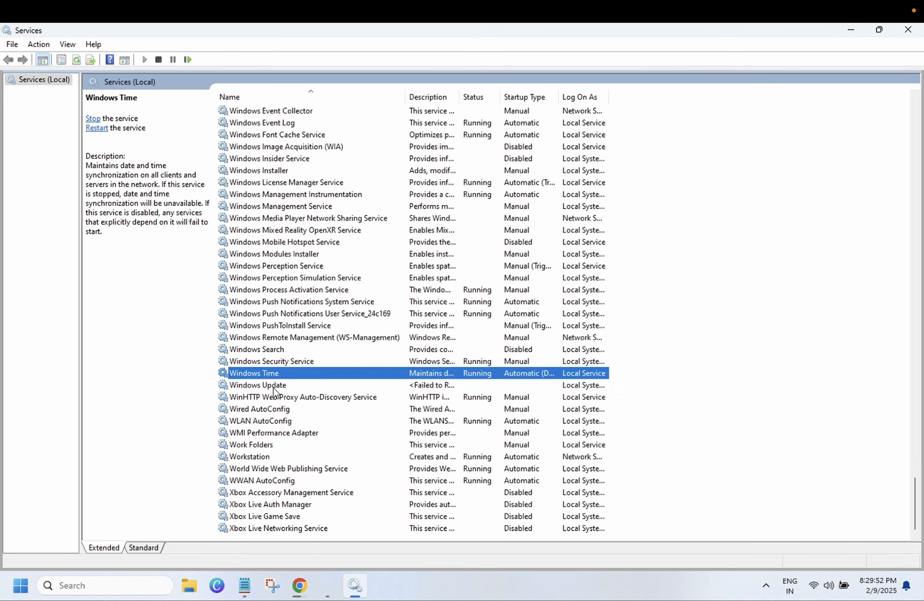
pyautogui.click(273, 387)
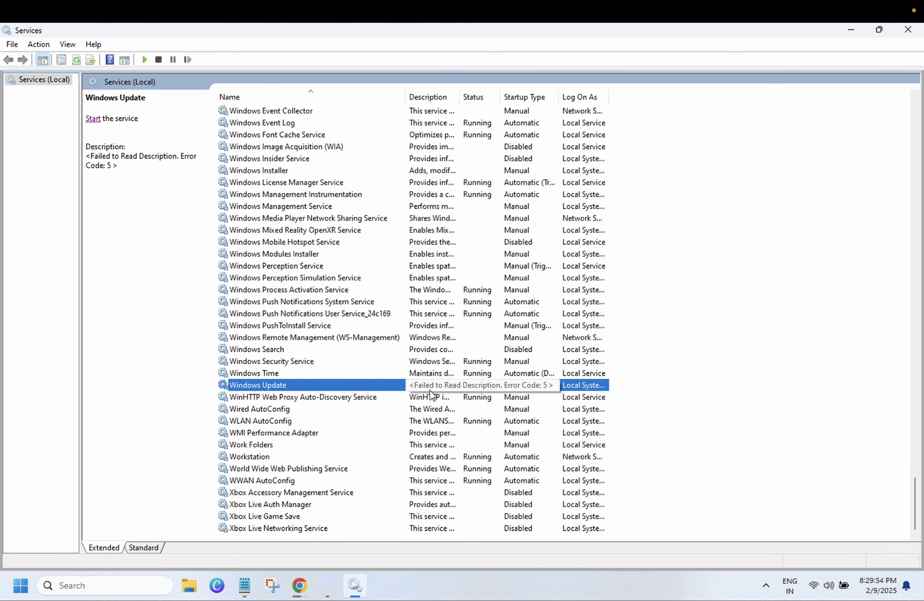
pyautogui.click(260, 373)
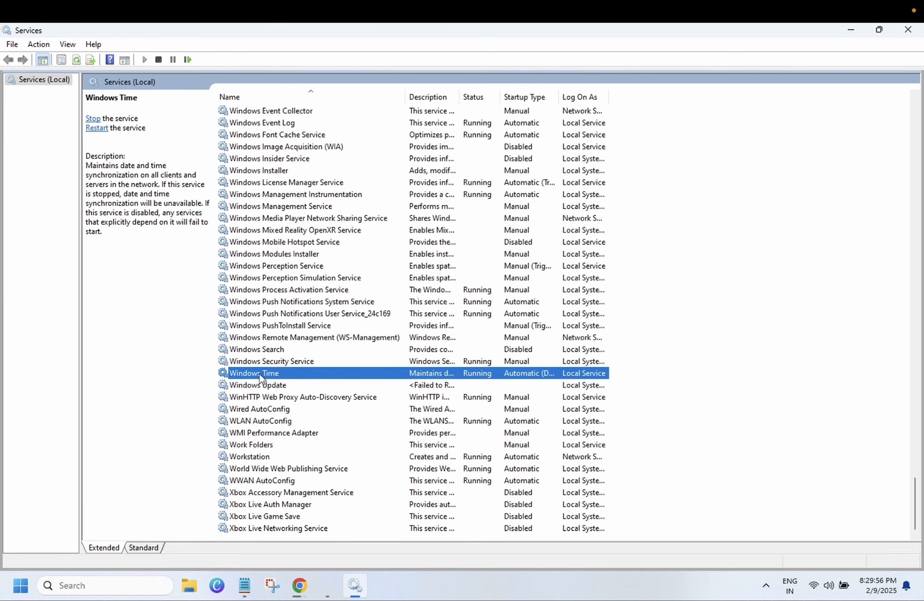
pyautogui.click(270, 385)
pyautogui.click(271, 376)
pyautogui.doubleClick(276, 387)
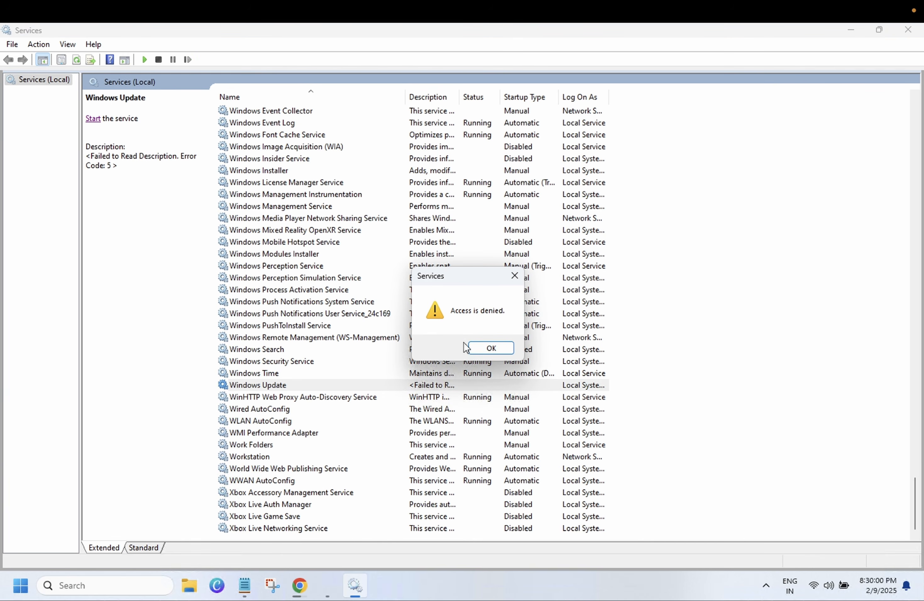
pyautogui.click(485, 345)
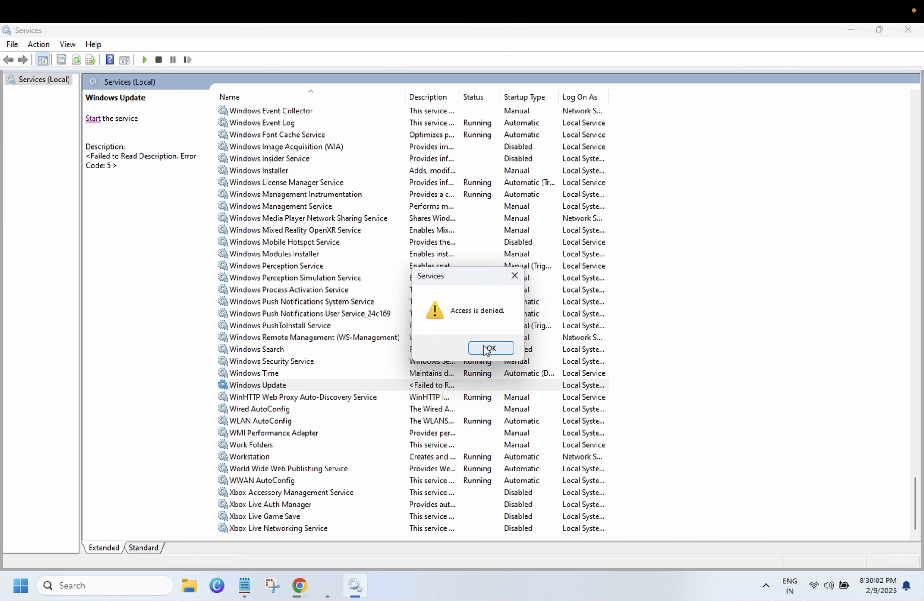
pyautogui.click(518, 282)
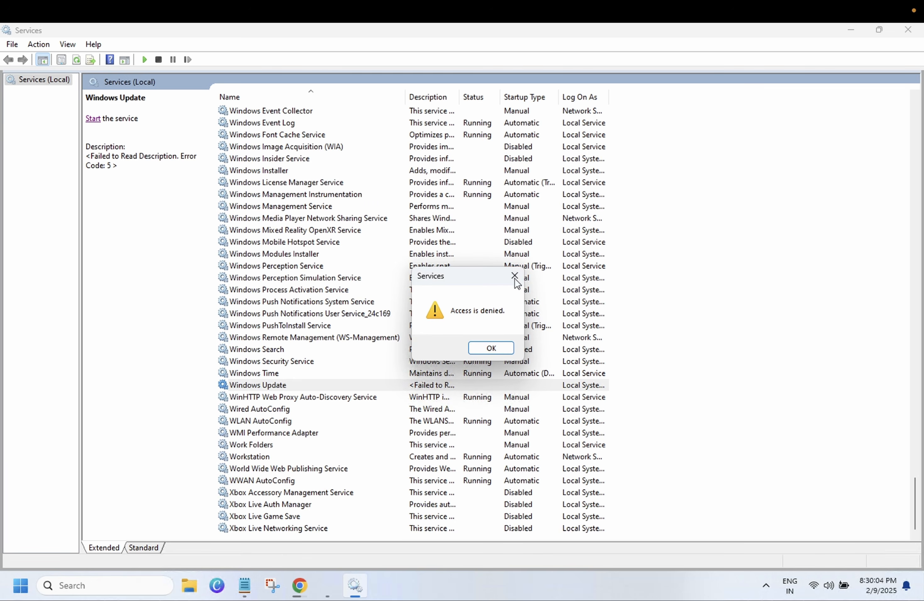
pyautogui.click(515, 277)
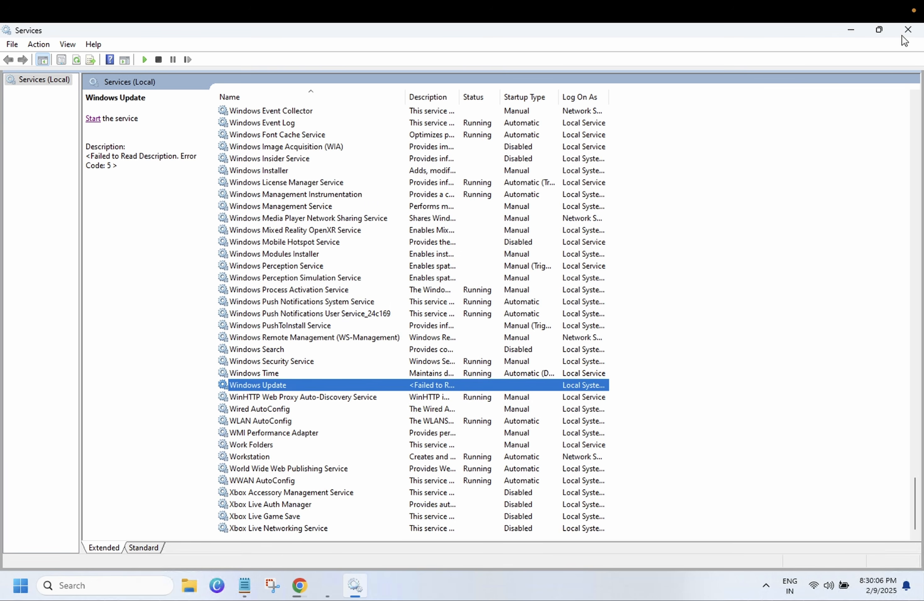
# Step: Close the Services console and reopen it as administrator
pyautogui.click(907, 29)
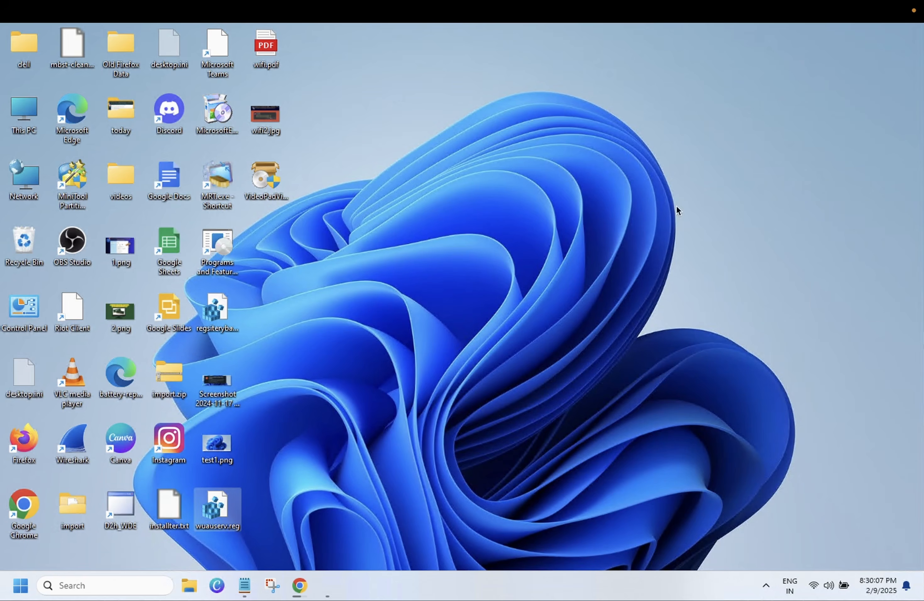
pyautogui.click(118, 586)
pyautogui.write('service')
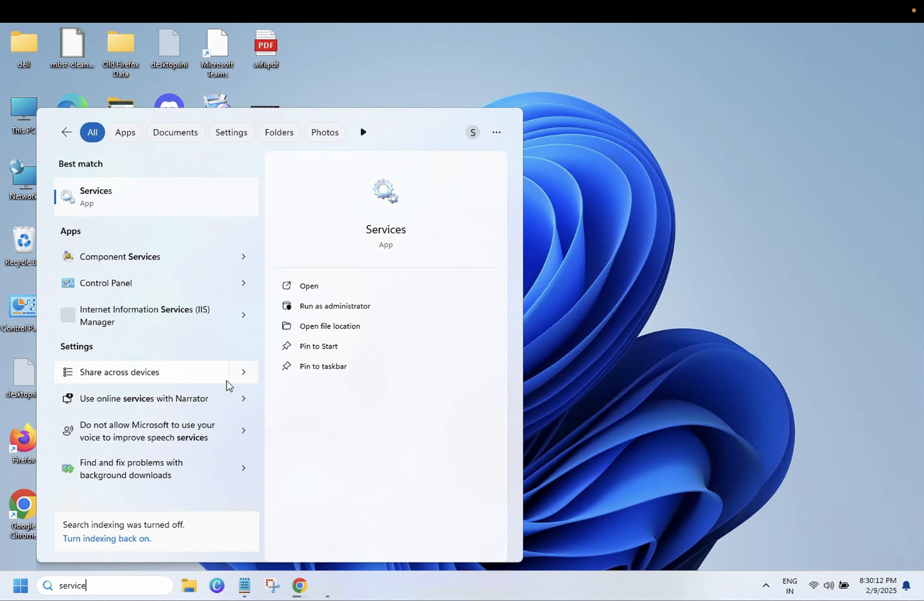
pyautogui.click(366, 310)
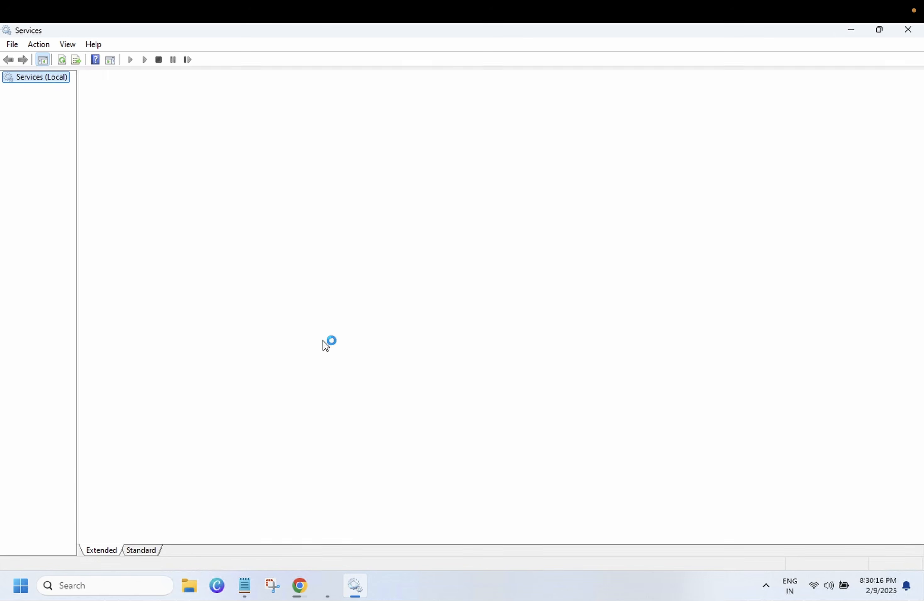
# Step: Locate the Windows Update service in the services list and try to start it
pyautogui.click(289, 334)
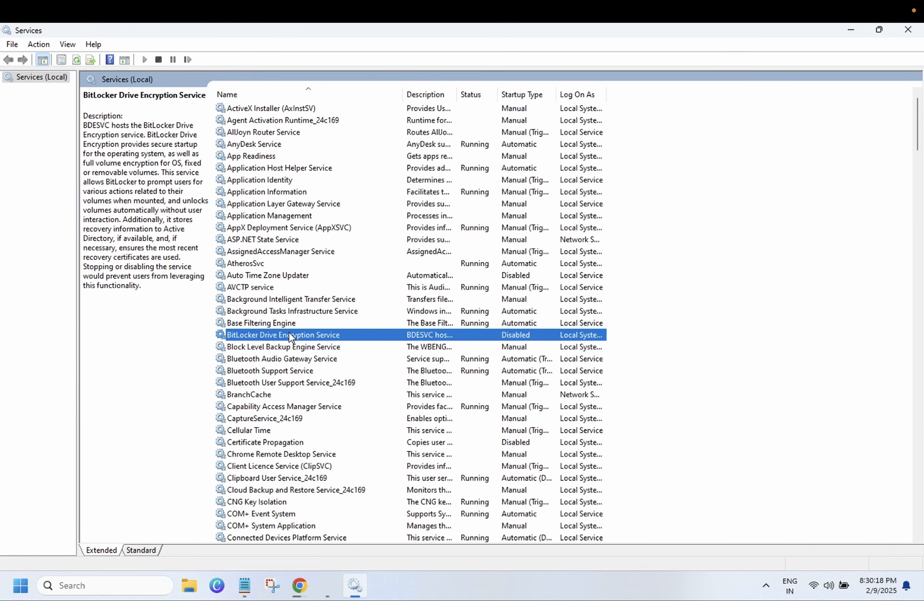
pyautogui.write('wa')
pyautogui.scroll(-3, 292, 345)
pyautogui.scroll(17, 292, 345)
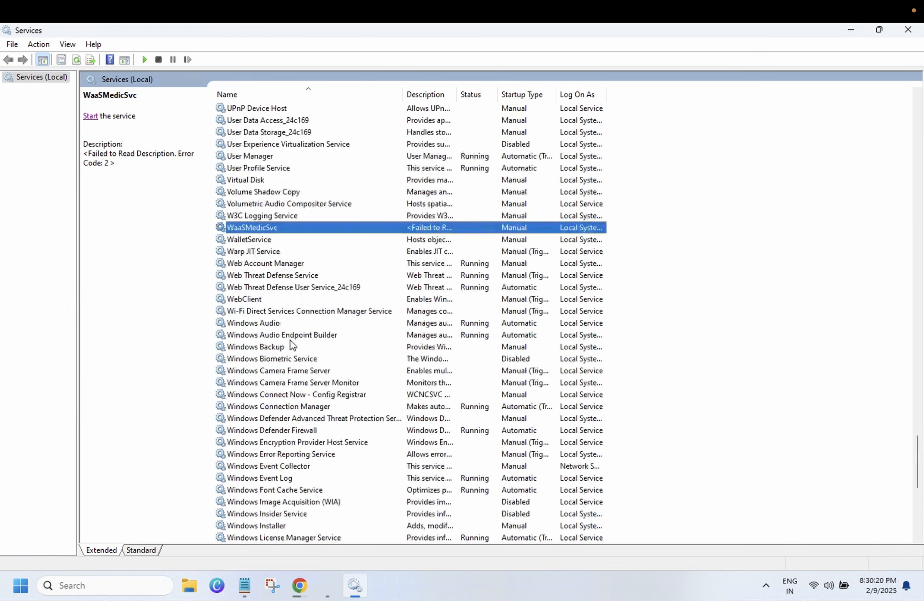
pyautogui.scroll(-11, 292, 345)
pyautogui.press('Down')
pyautogui.press('Down')
pyautogui.press('Down')
pyautogui.scroll(-8, 291, 345)
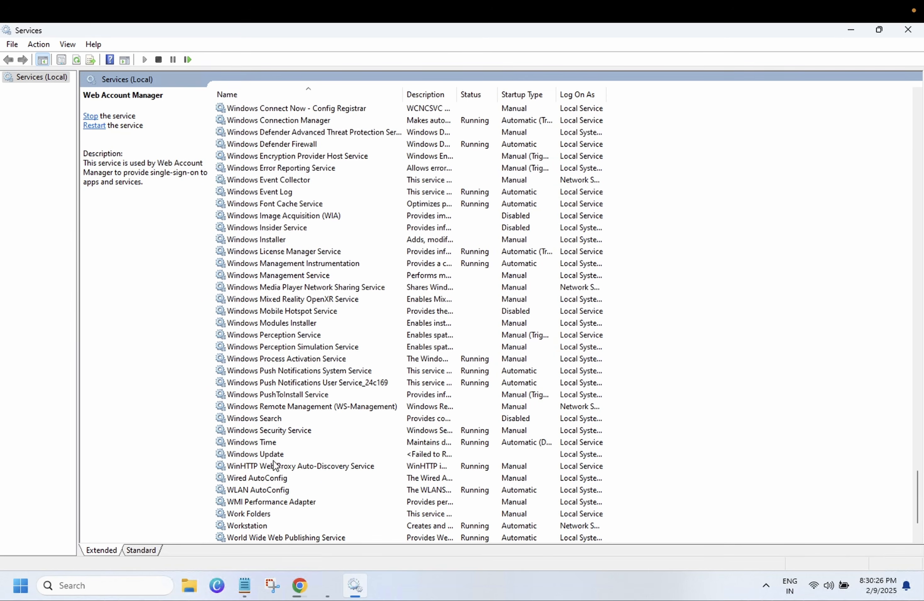
pyautogui.click(278, 454)
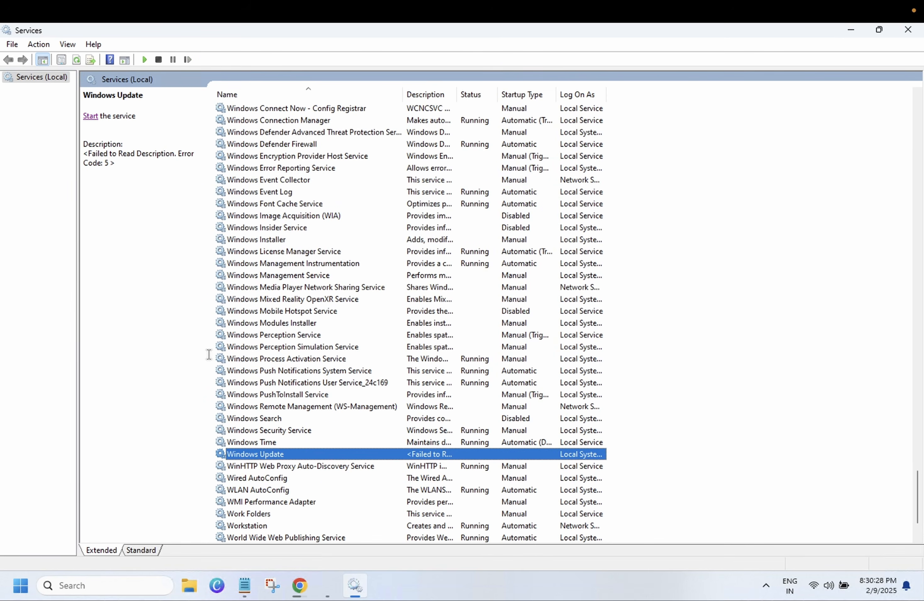
pyautogui.click(90, 116)
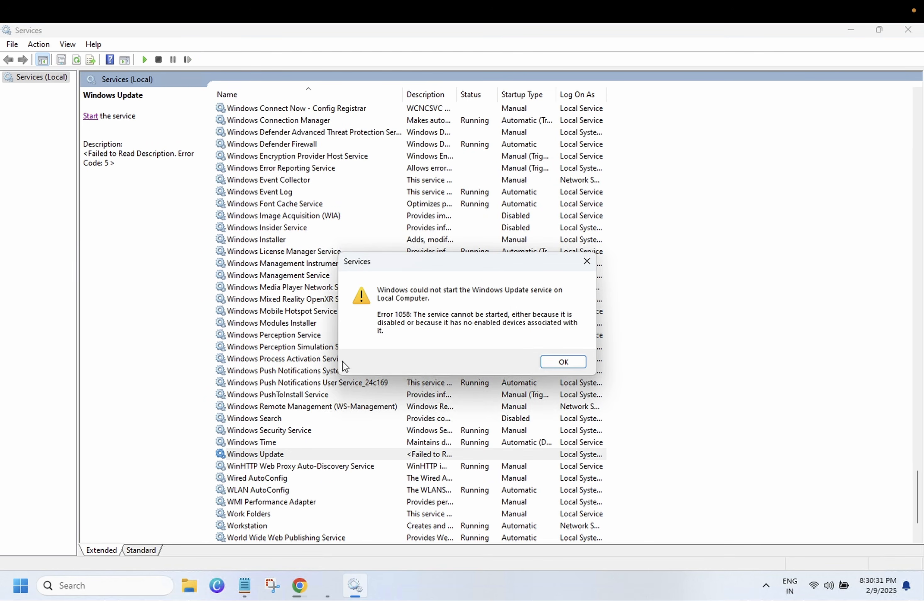
pyautogui.click(561, 363)
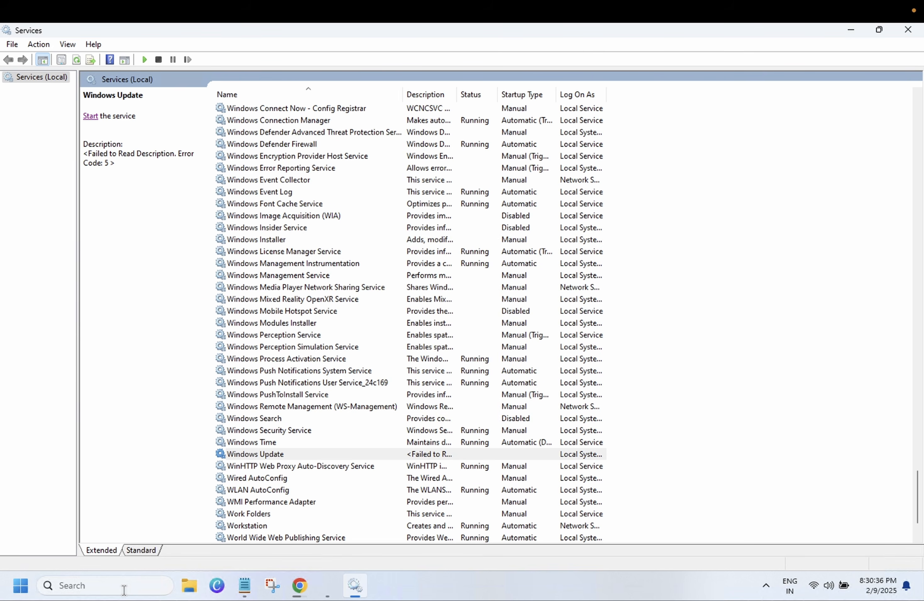
# Step: Open Registry Editor as administrator and dismiss the key-opening error
pyautogui.click(124, 591)
pyautogui.write('regi')
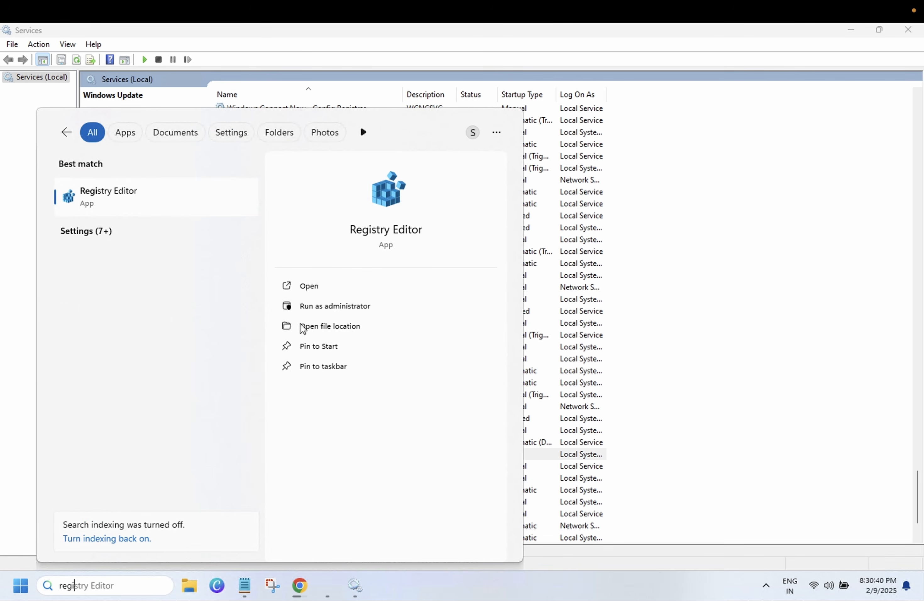
pyautogui.click(331, 308)
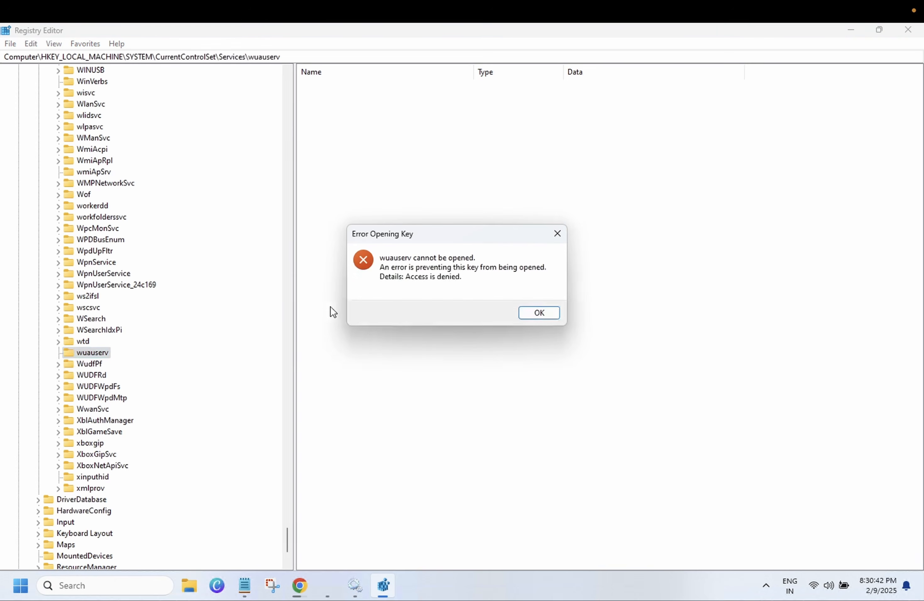
pyautogui.click(539, 312)
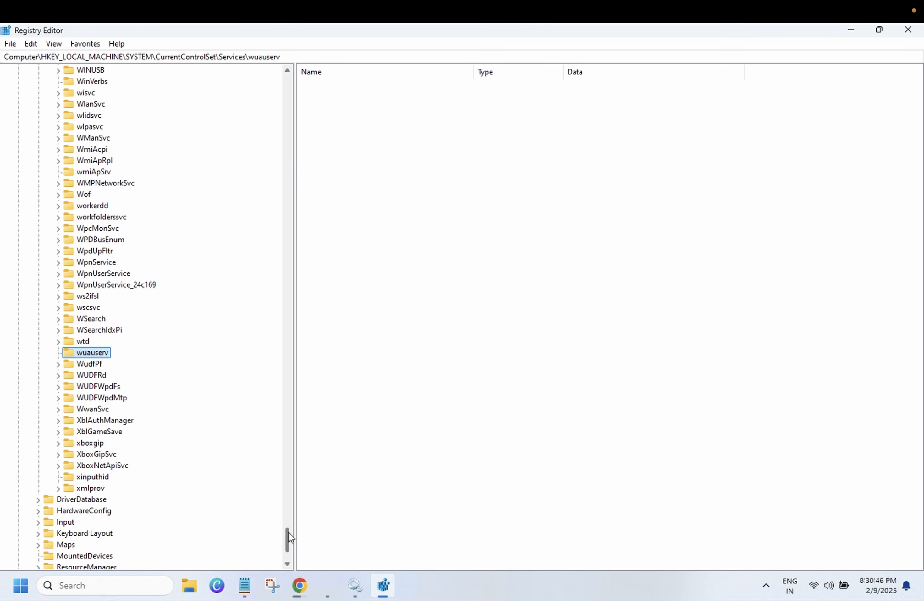
# Step: Collapse the expanded registry tree from Services up through CurrentControlSet and SYSTEM to HKEY_LOCAL_MACHINE
pyautogui.moveTo(289, 538); pyautogui.dragTo(280, 78)
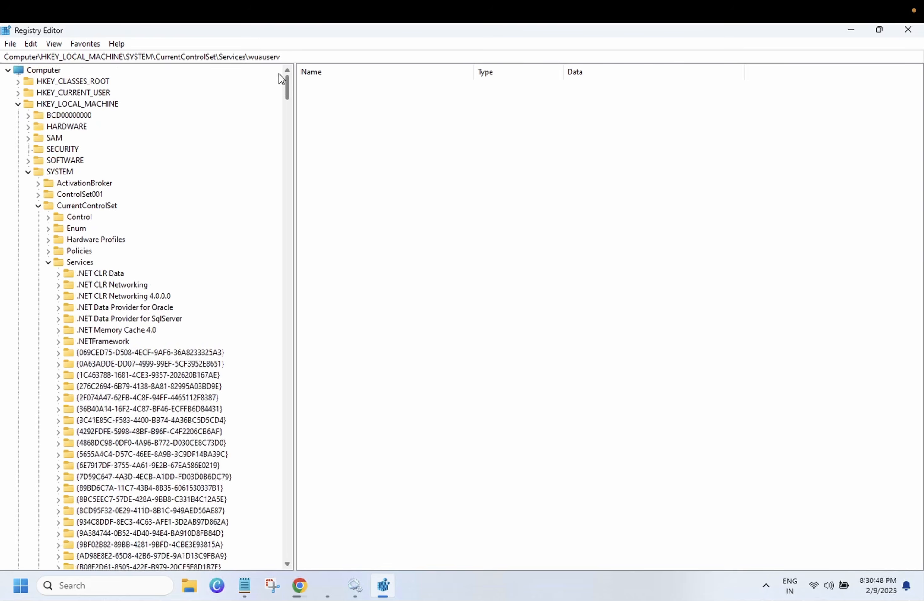
pyautogui.click(48, 262)
pyautogui.click(38, 205)
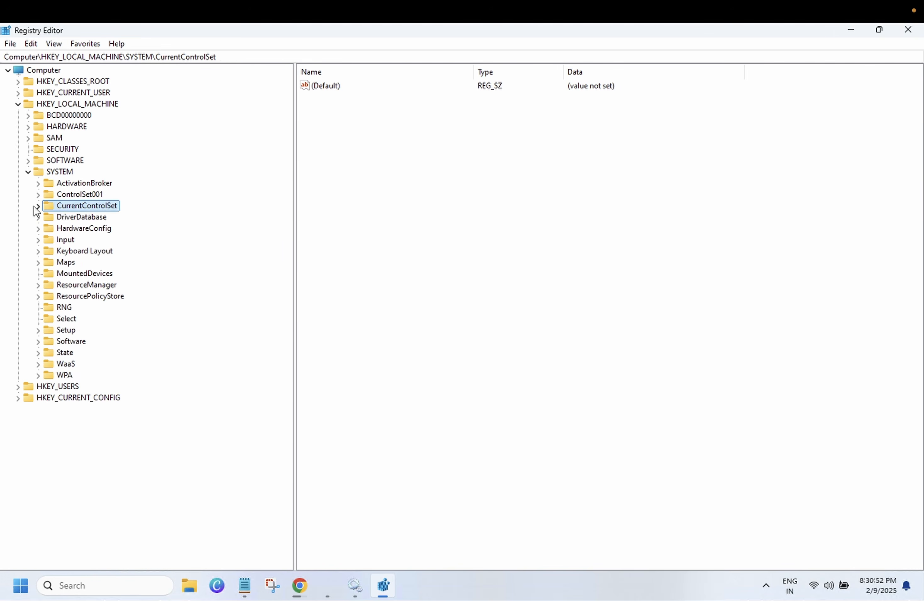
pyautogui.click(28, 172)
pyautogui.click(18, 104)
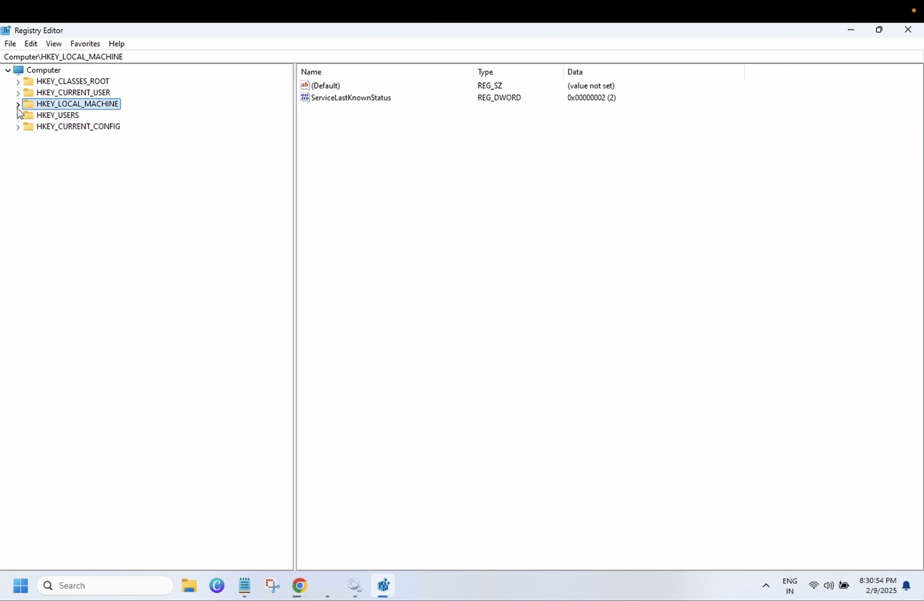
# Step: Expand the registry path HKEY_LOCAL_MACHINE\SYSTEM\CurrentControlSet\Services
pyautogui.doubleClick(57, 107)
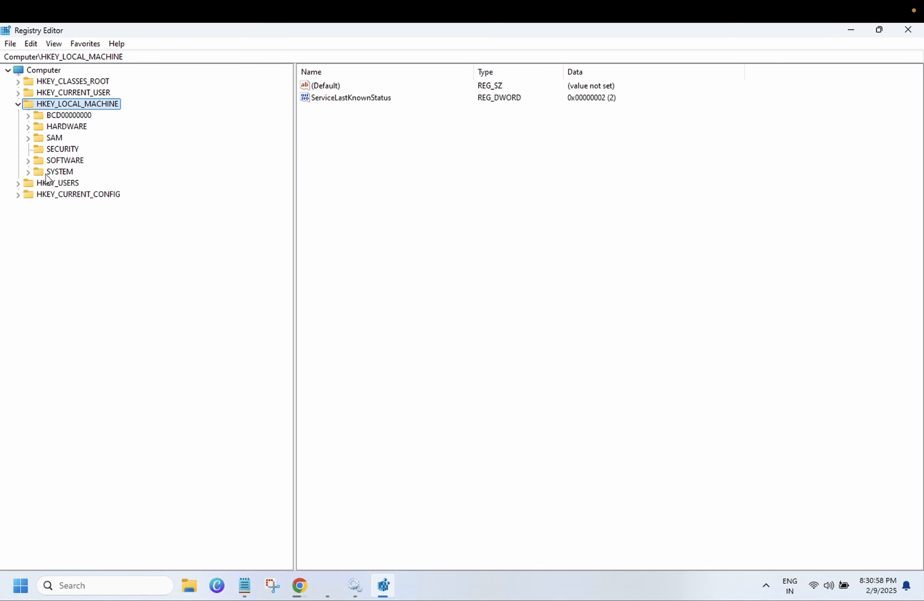
pyautogui.doubleClick(57, 161)
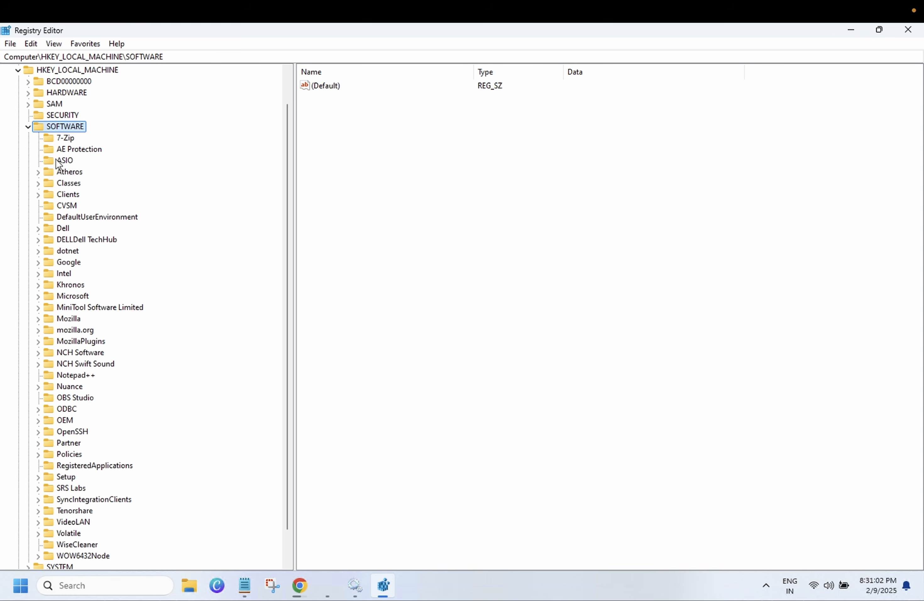
pyautogui.click(28, 126)
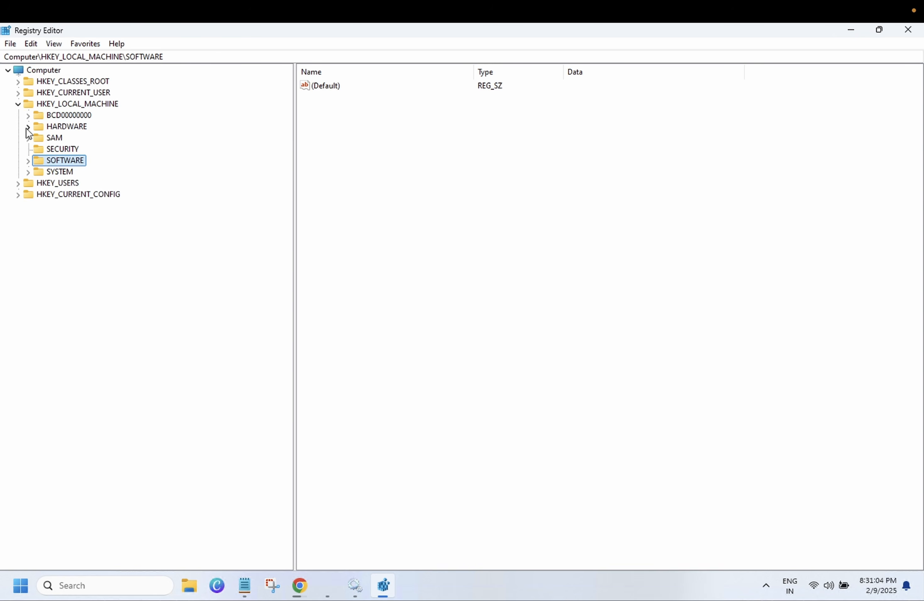
pyautogui.click(52, 172)
pyautogui.doubleClick(51, 173)
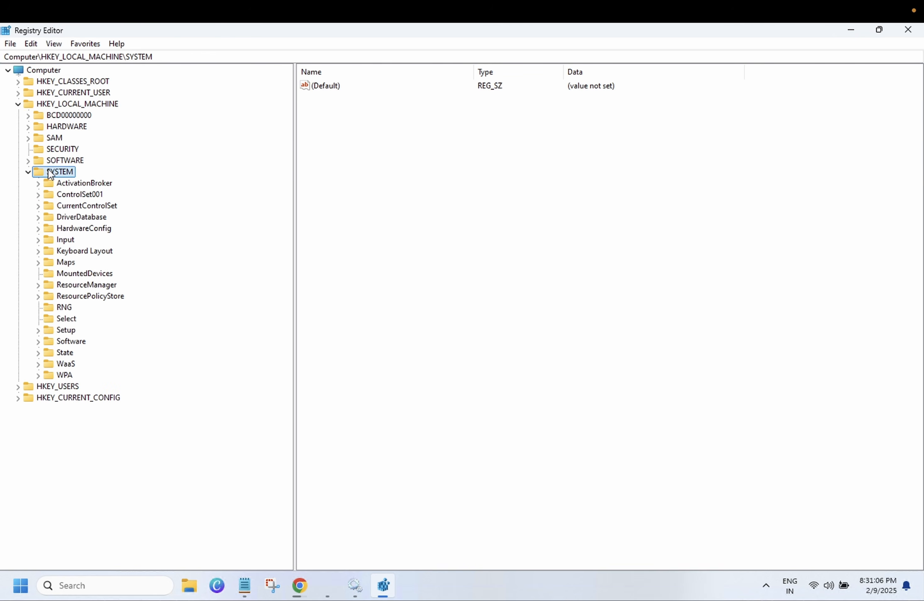
pyautogui.doubleClick(81, 207)
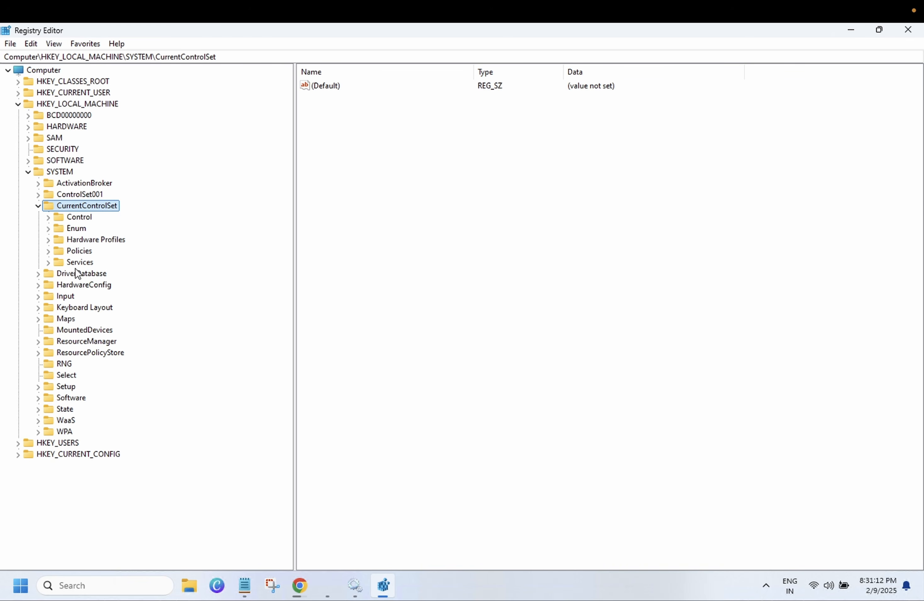
pyautogui.doubleClick(78, 264)
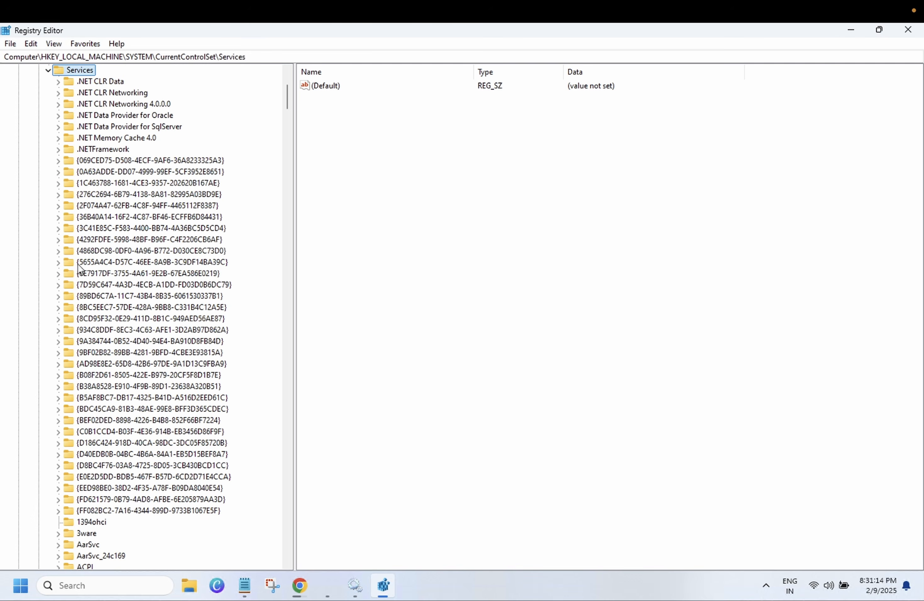
# Step: Browse the keys under Services and jump to those beginning with W, selecting W32Time
pyautogui.scroll(-20, 151, 344)
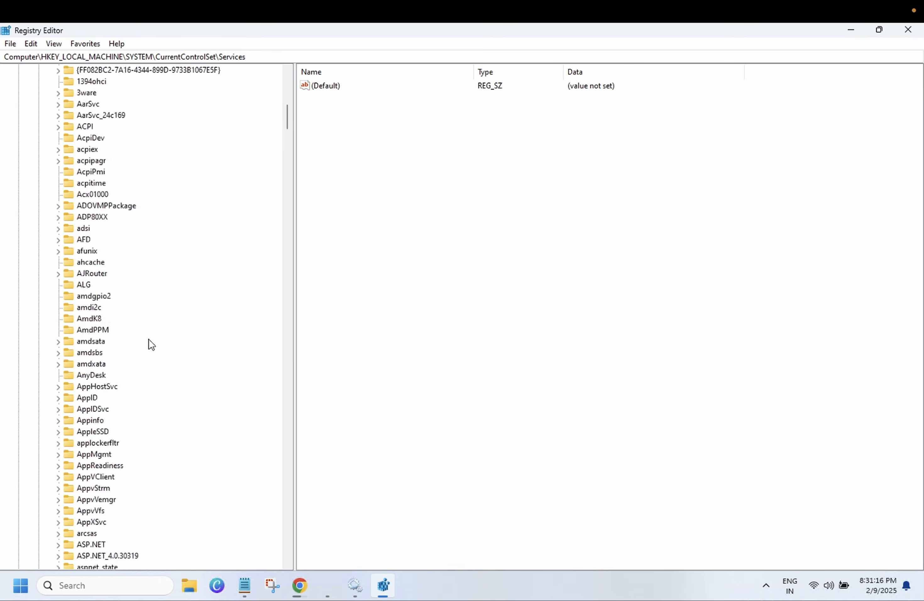
pyautogui.scroll(-20, 152, 343)
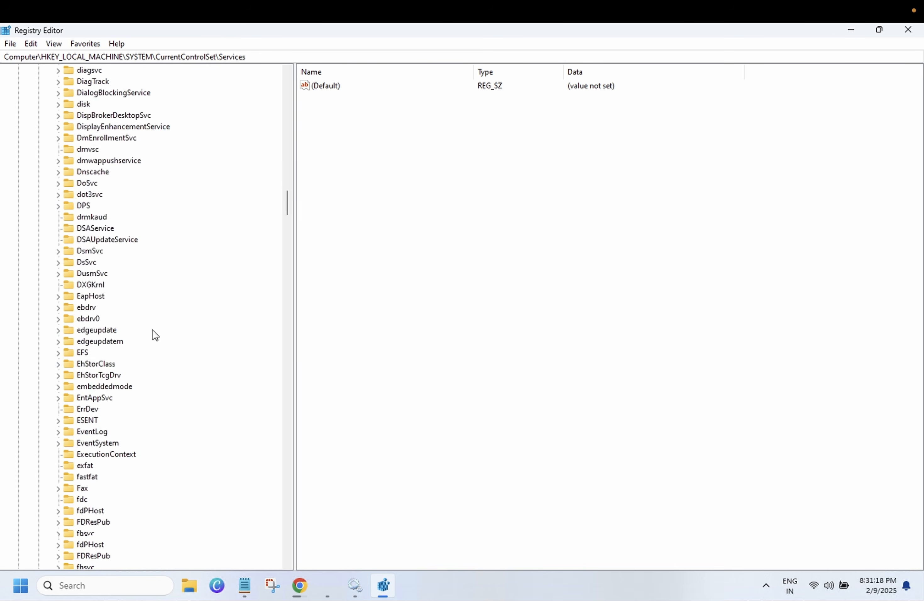
pyautogui.click(80, 376)
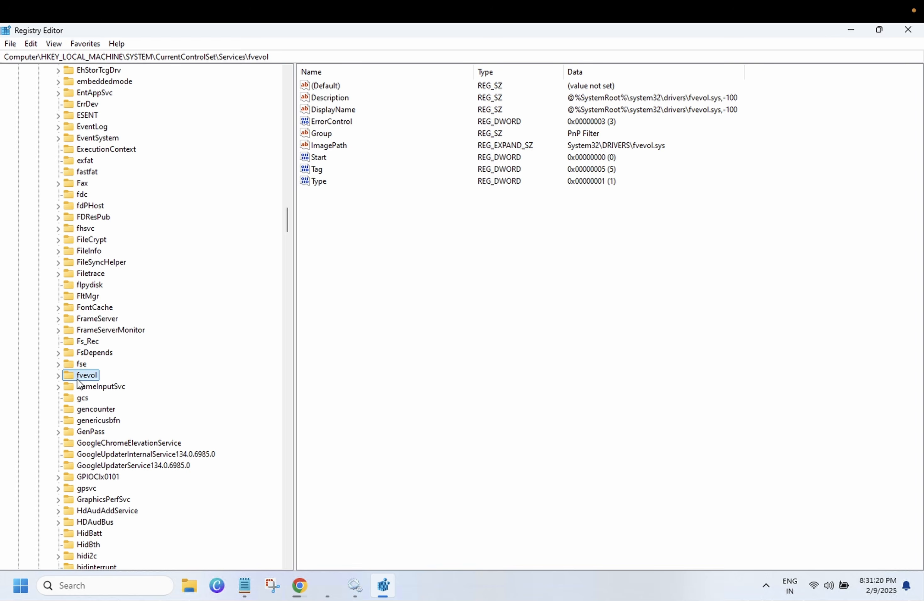
pyautogui.press('w')
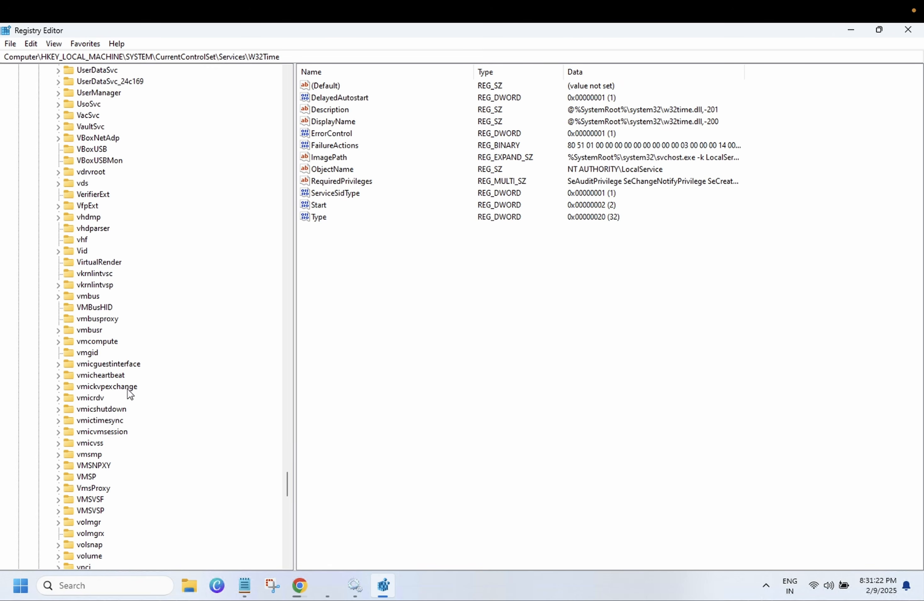
pyautogui.scroll(-4, 130, 394)
pyautogui.scroll(13, 130, 394)
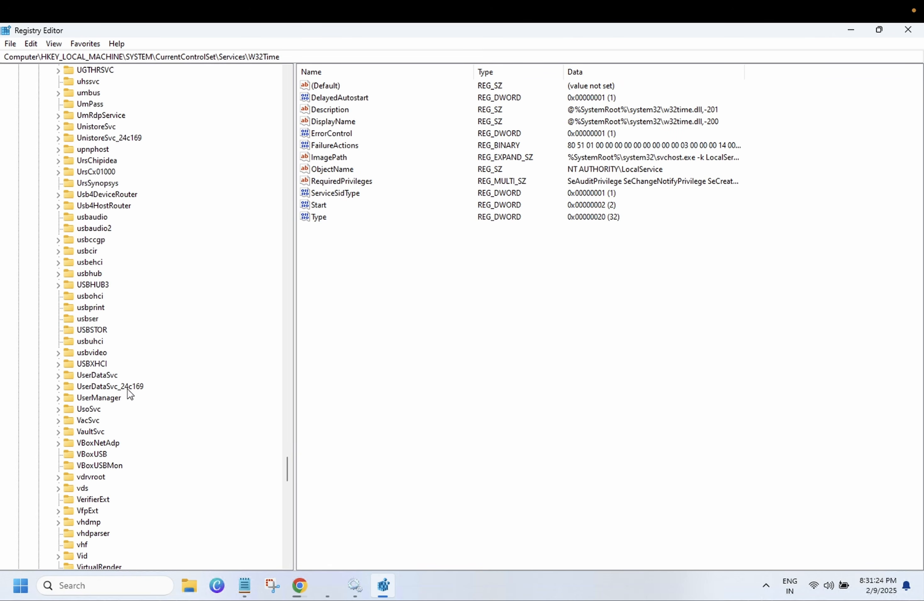
pyautogui.scroll(-2, 130, 393)
# Step: Switch to Services and check the service name of Windows Time in its properties
pyautogui.click(355, 585)
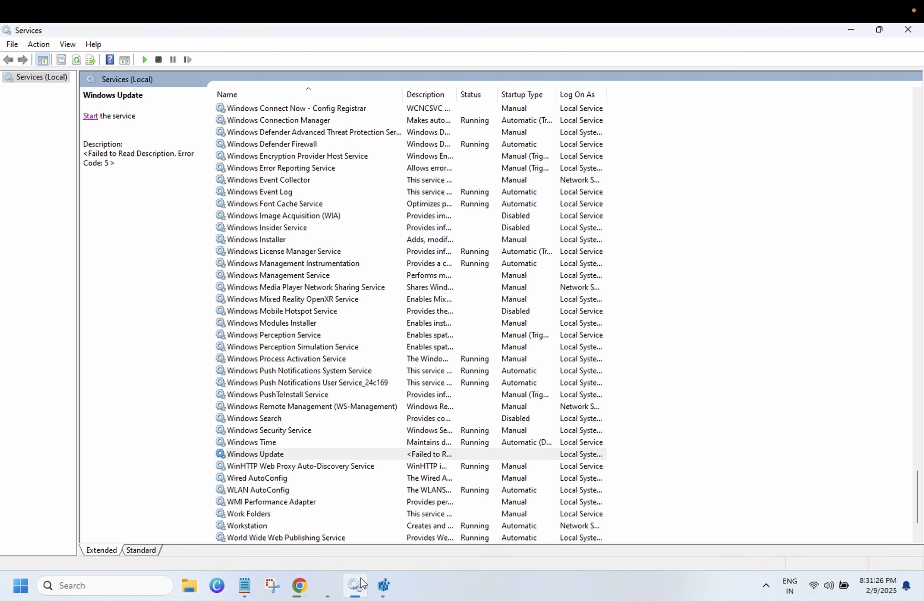
pyautogui.click(271, 444)
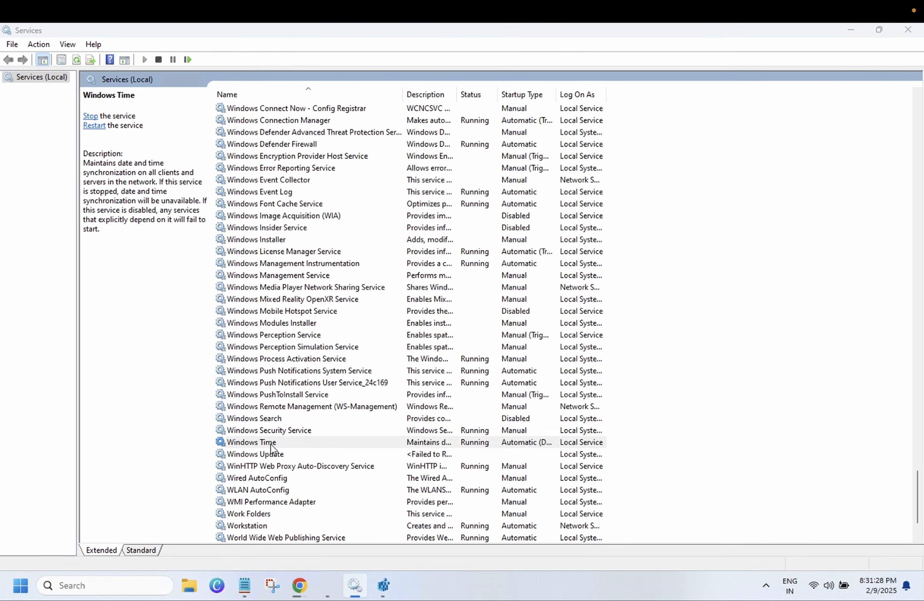
pyautogui.doubleClick(271, 444)
pyautogui.click(410, 199)
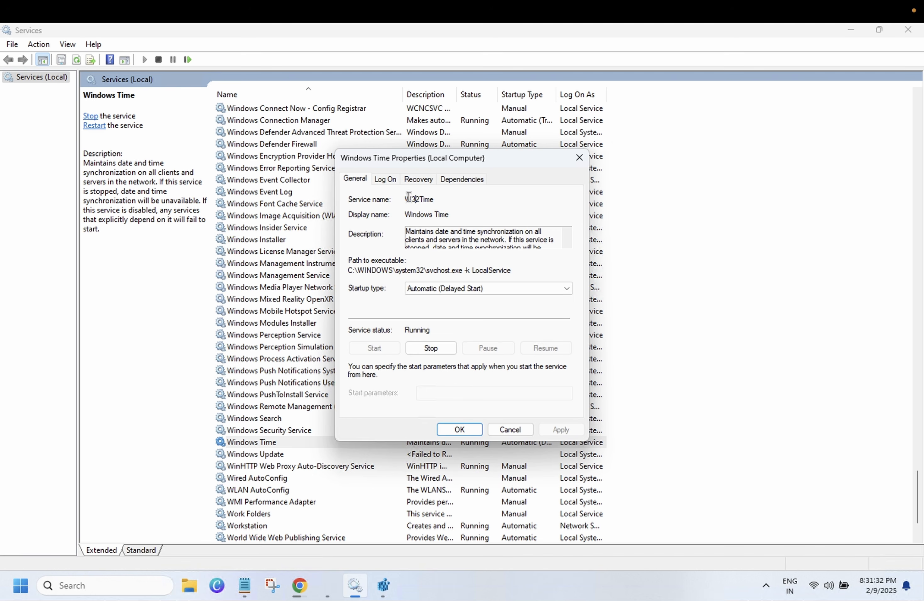
pyautogui.moveTo(406, 198); pyautogui.dragTo(441, 198)
pyautogui.click(579, 157)
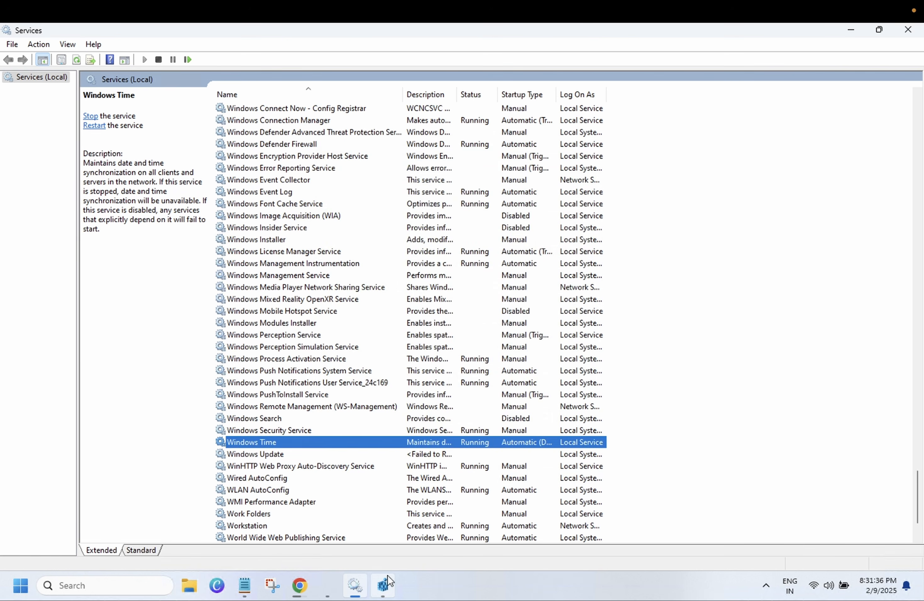
# Step: Switch back to Registry Editor, locate the wuauserv key under Services and try to open it
pyautogui.click(384, 584)
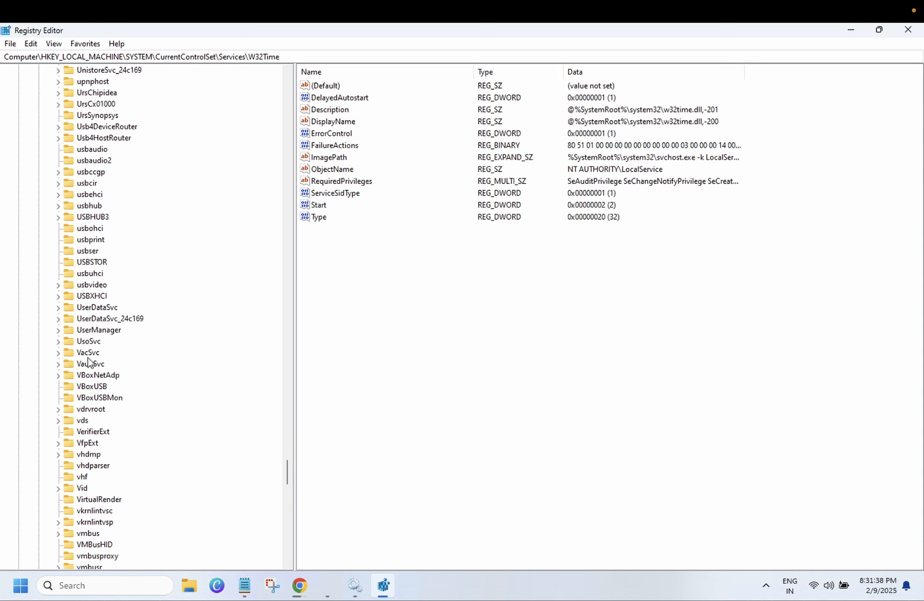
pyautogui.scroll(-20, 89, 362)
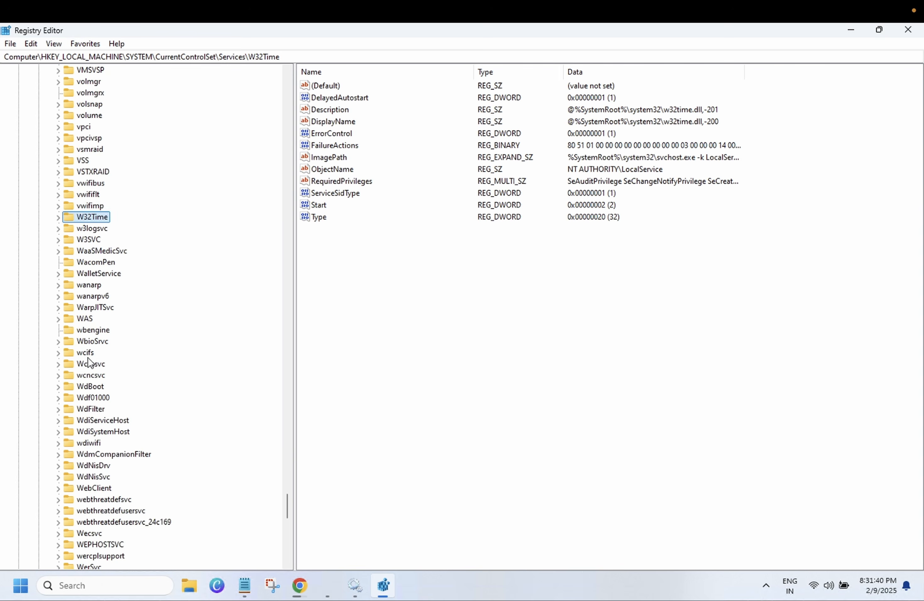
pyautogui.scroll(-9, 89, 362)
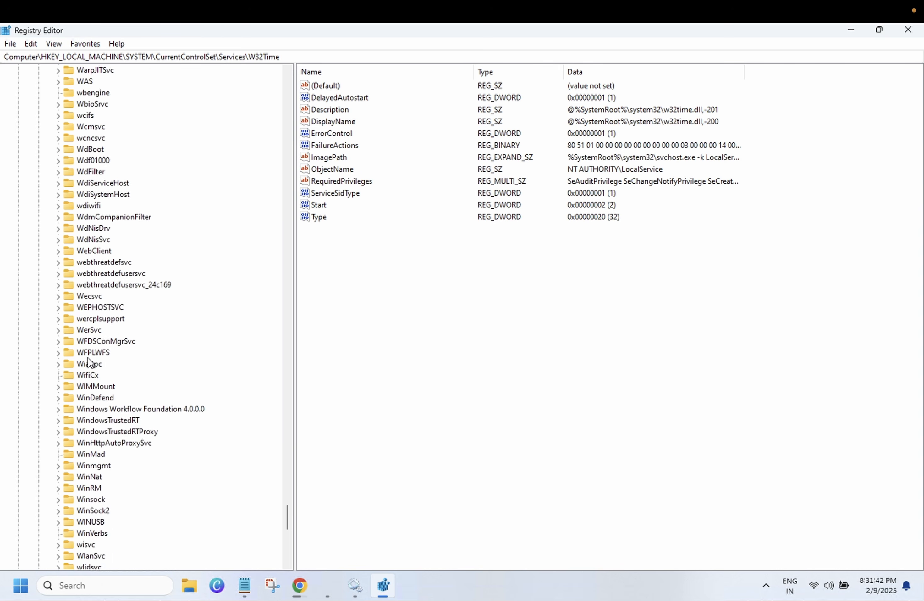
pyautogui.scroll(-2, 89, 362)
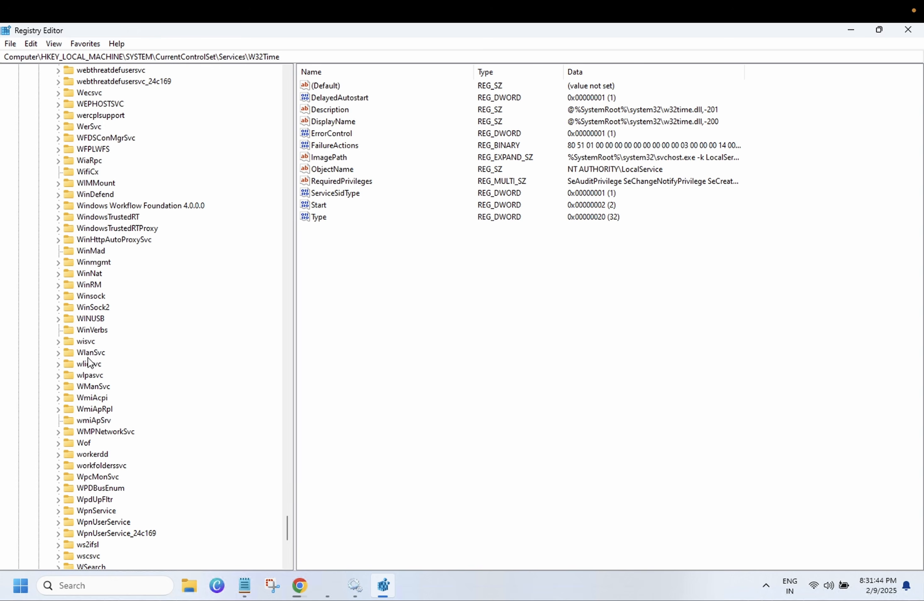
pyautogui.scroll(-1, 88, 362)
pyautogui.scroll(-1, 89, 362)
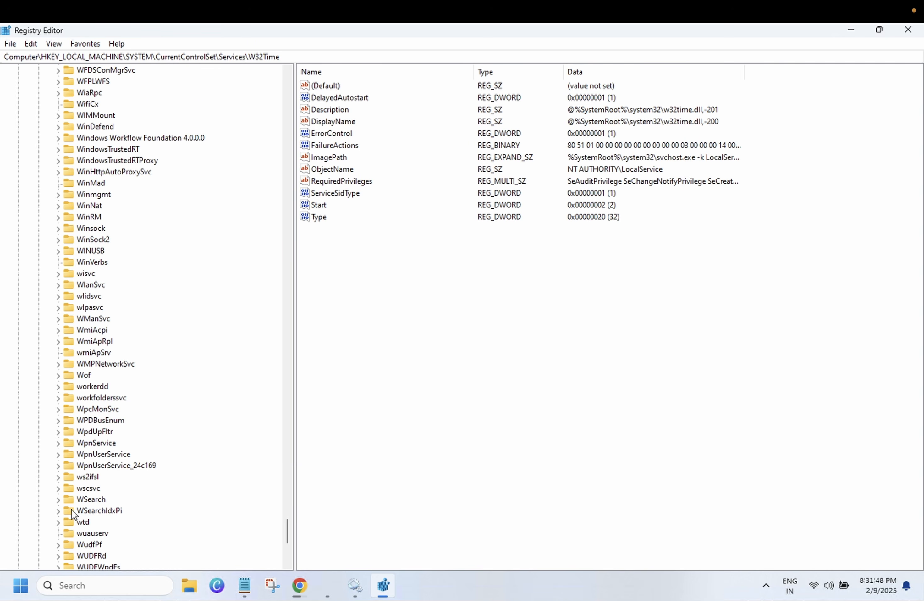
pyautogui.scroll(-1, 72, 514)
pyautogui.scroll(-2, 73, 514)
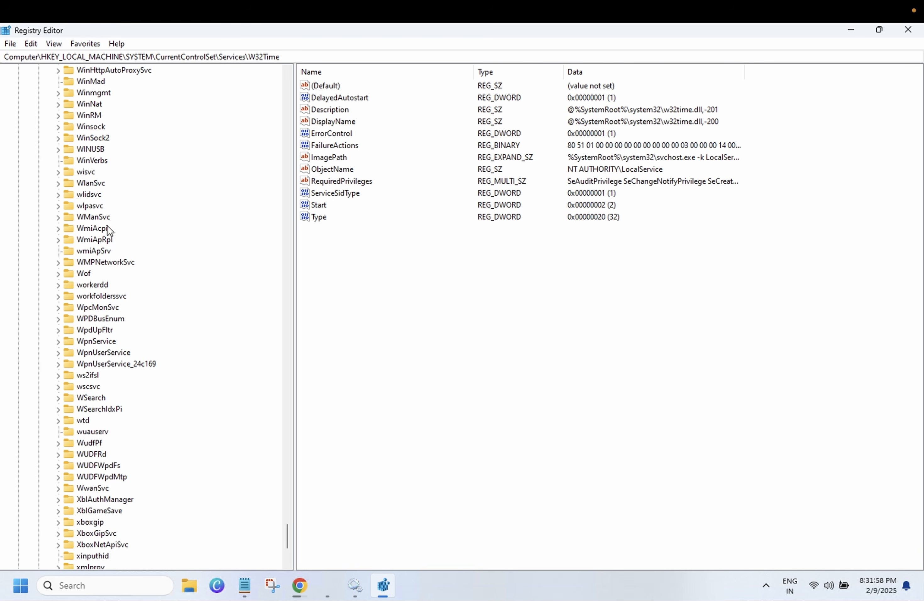
pyautogui.click(94, 434)
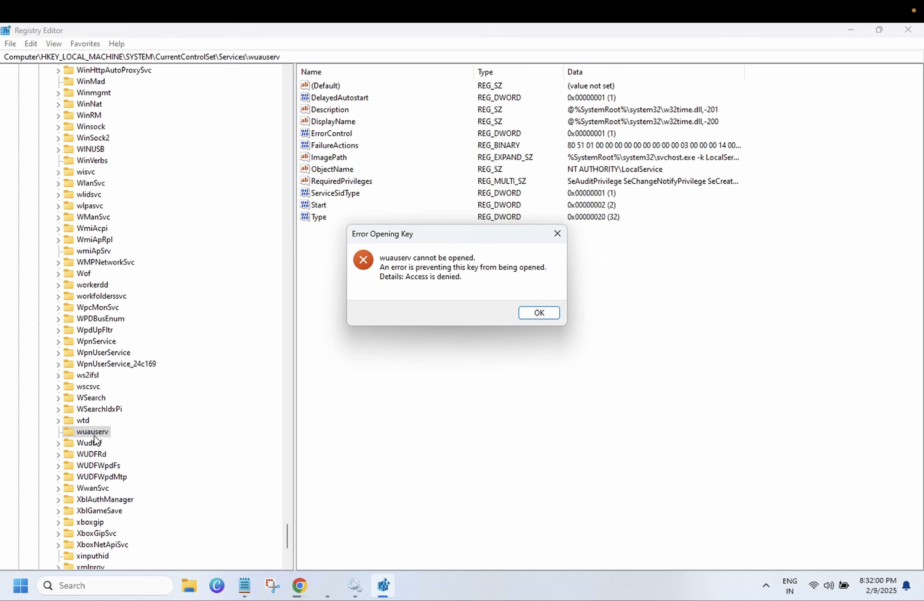
pyautogui.click(535, 311)
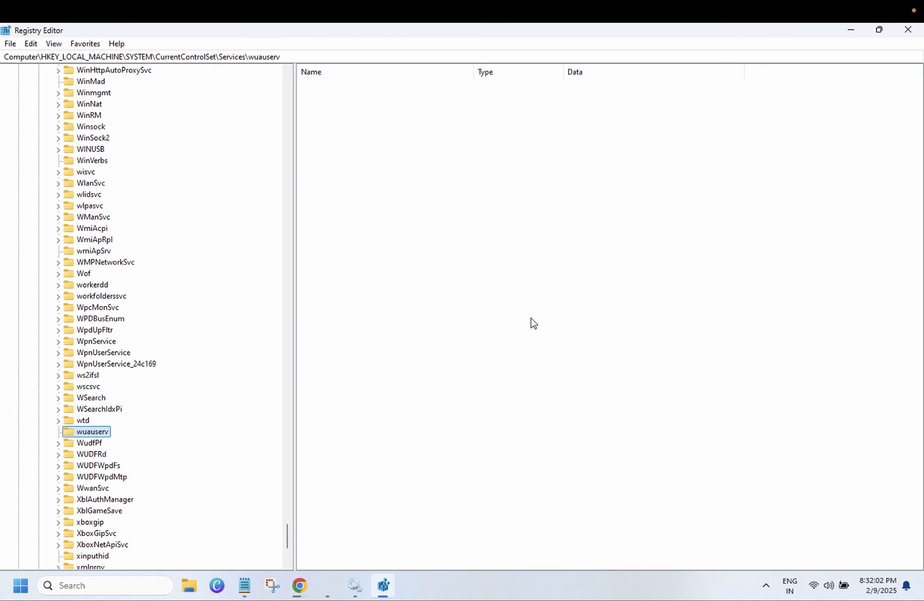
# Step: View the neighbouring wtd key for comparison and retry opening the wuauserv key
pyautogui.click(84, 424)
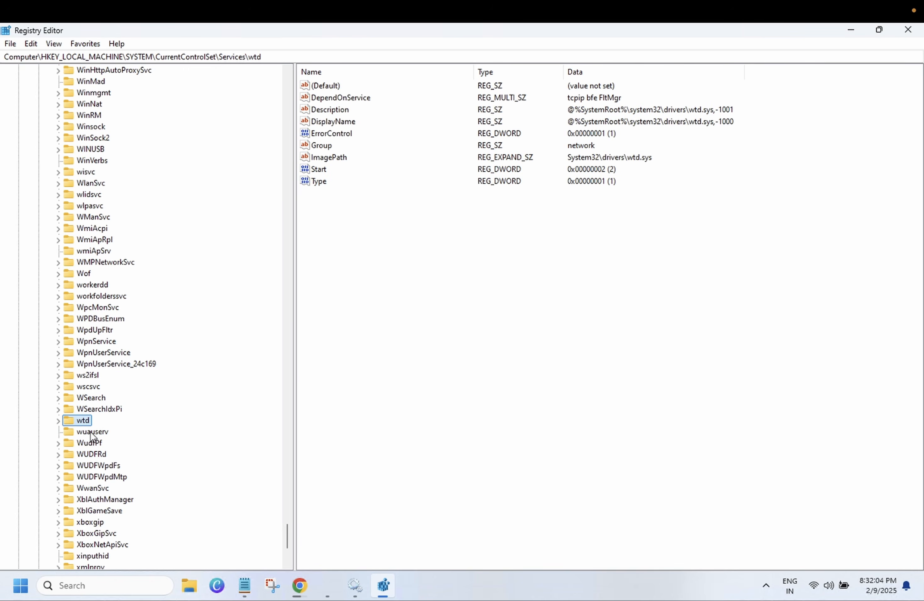
pyautogui.click(90, 433)
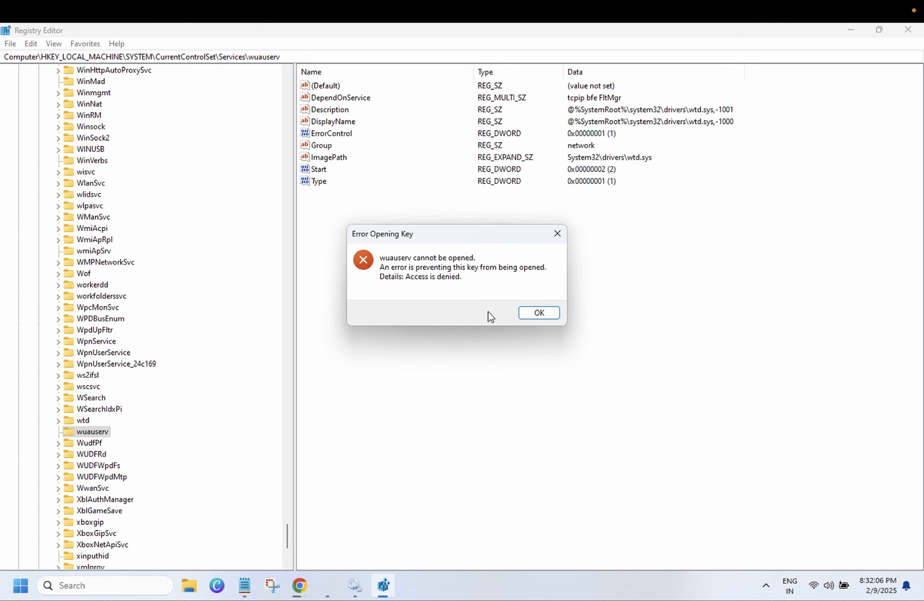
pyautogui.click(539, 312)
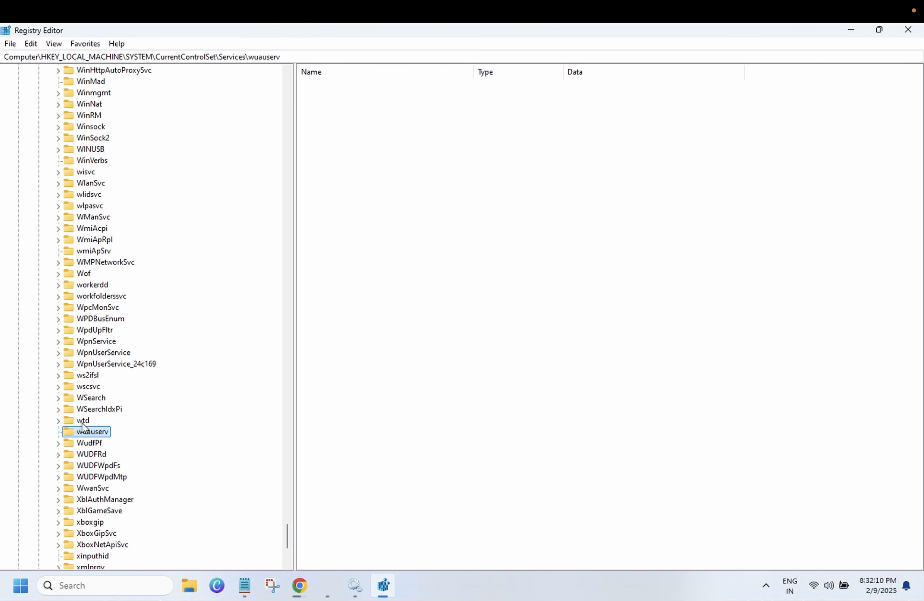
# Step: Open the advanced security settings from the wuauserv key's permissions, dismissing the permission warnings
pyautogui.rightClick(93, 436)
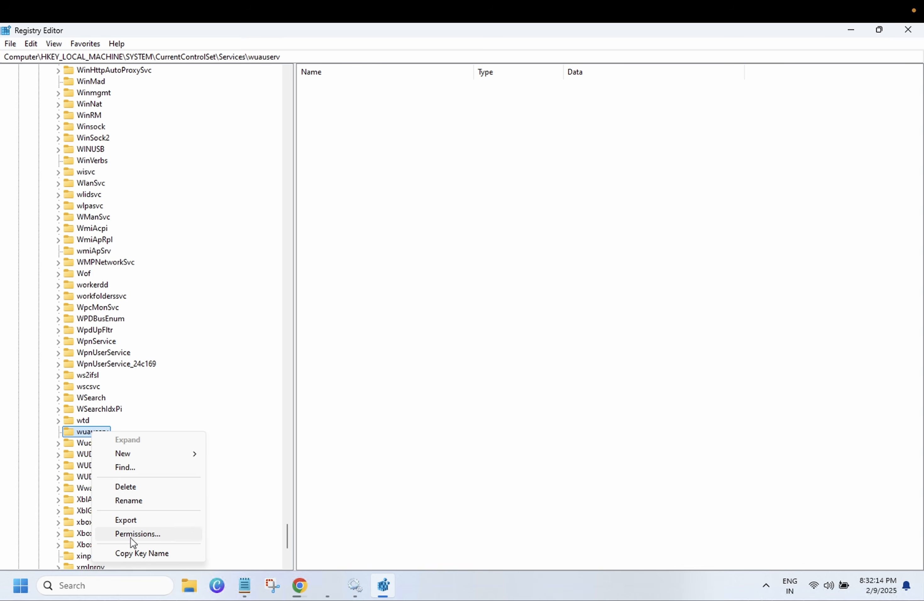
pyautogui.click(132, 538)
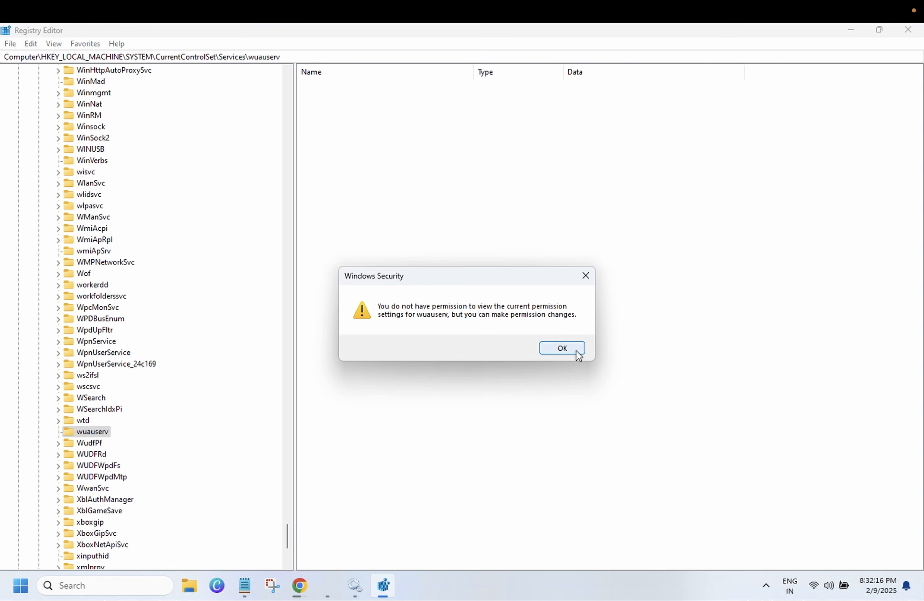
pyautogui.click(576, 353)
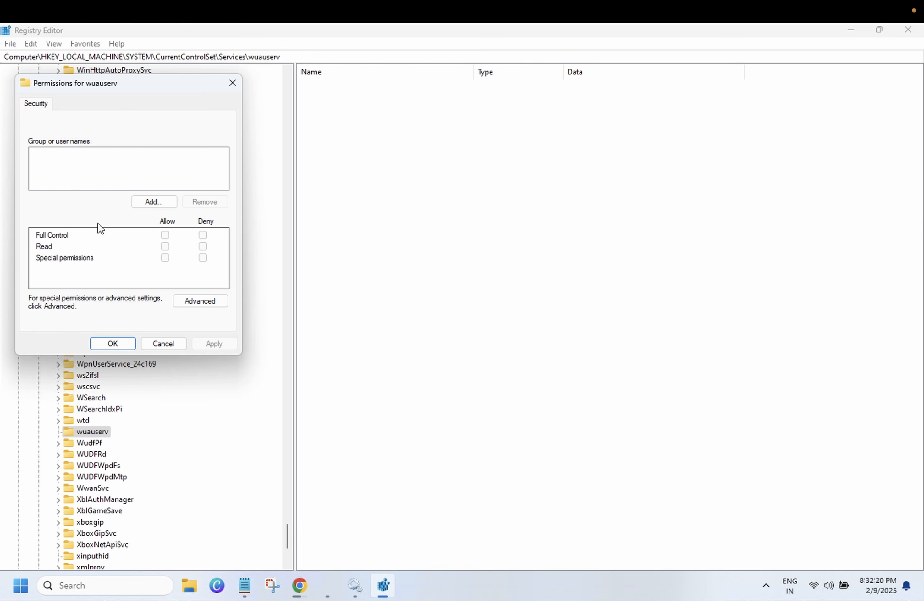
pyautogui.click(207, 305)
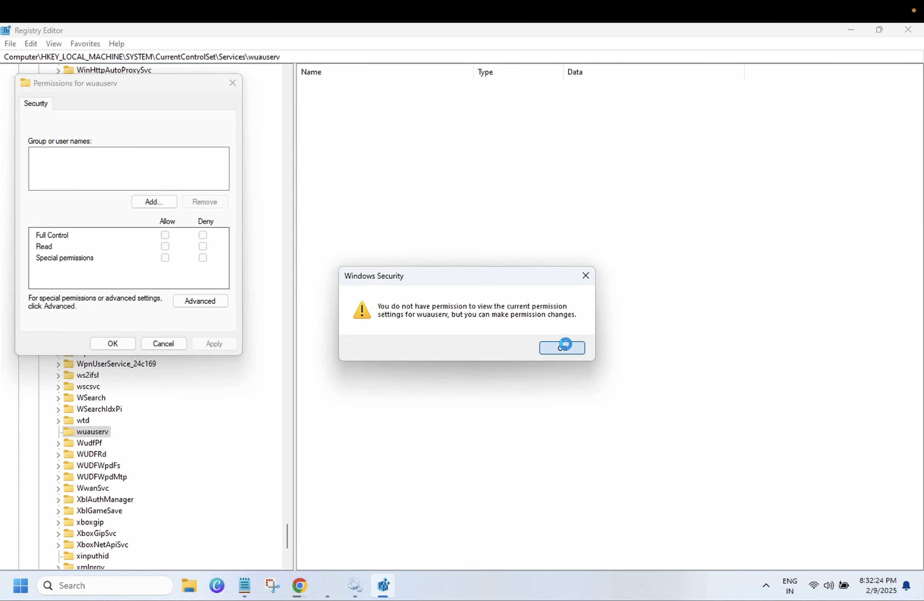
pyautogui.click(560, 348)
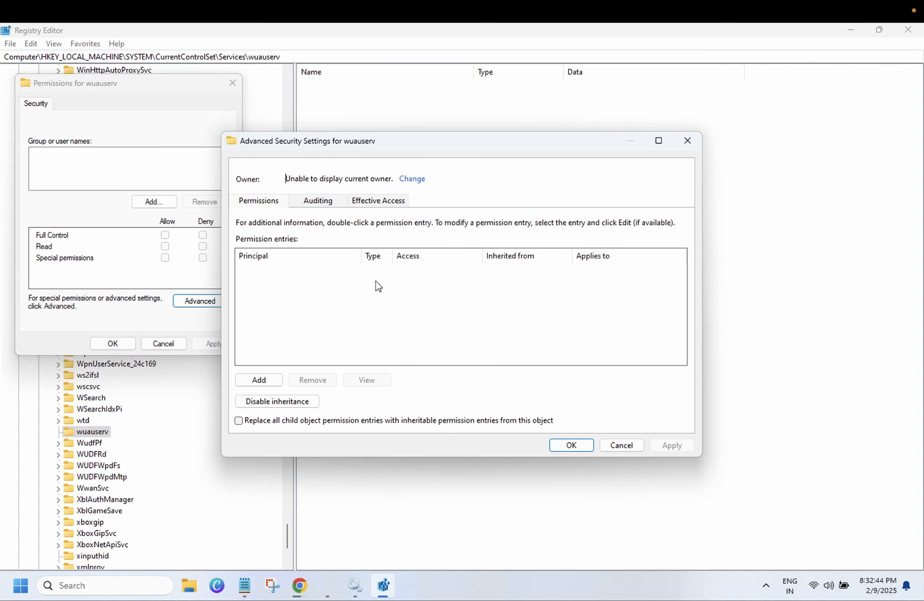
# Step: Change the owner of the wuauserv key to the local account dell, verifying the name, and accept the advanced security settings
pyautogui.click(417, 182)
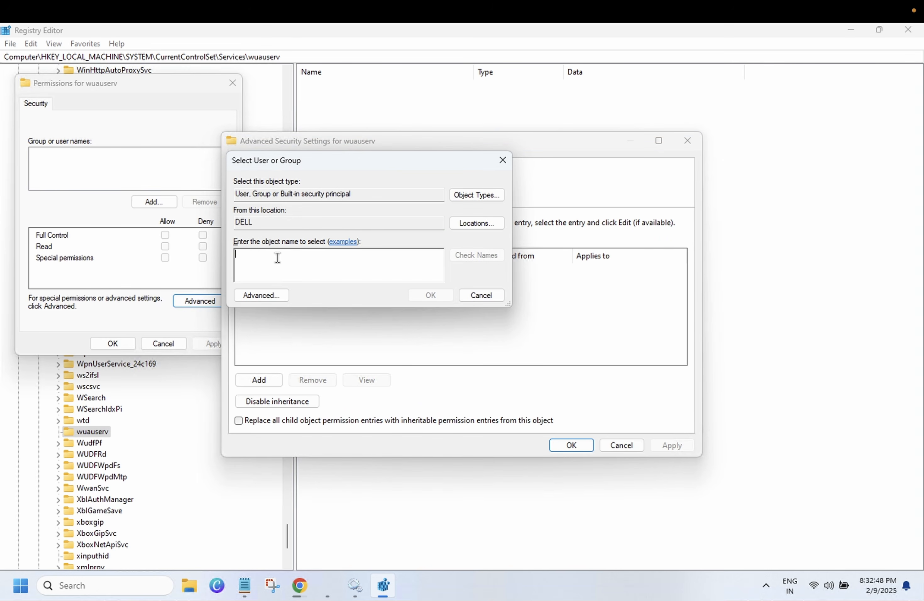
pyautogui.write('dell')
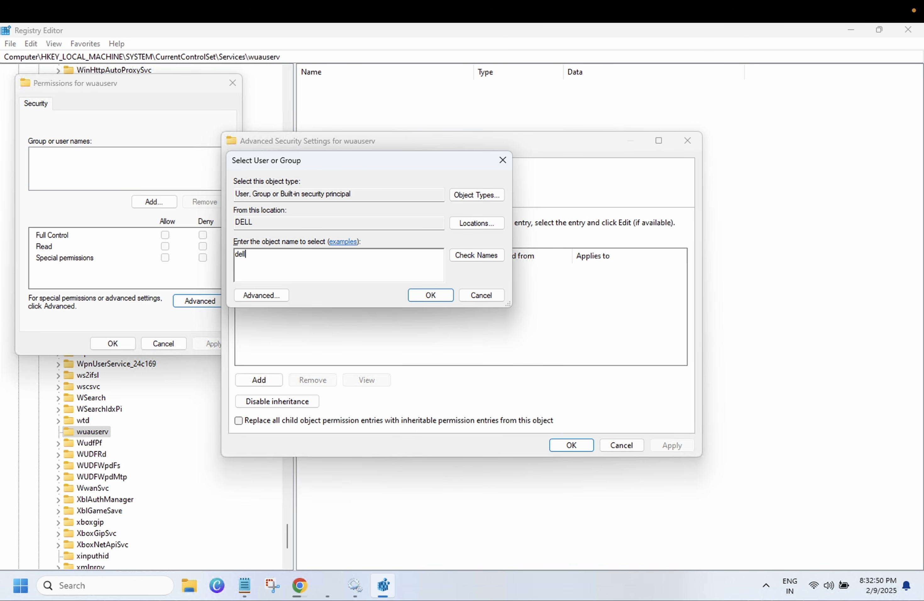
pyautogui.click(468, 255)
pyautogui.click(429, 295)
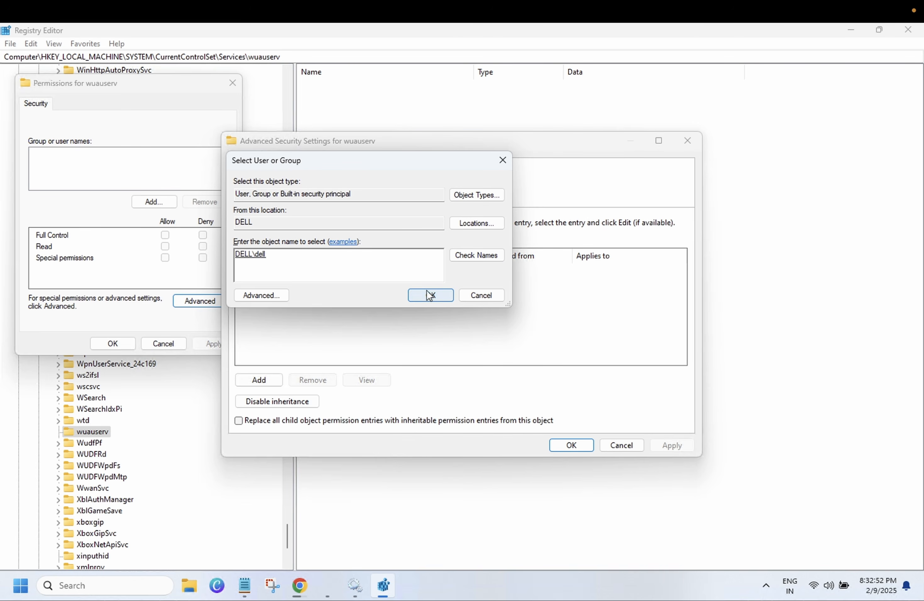
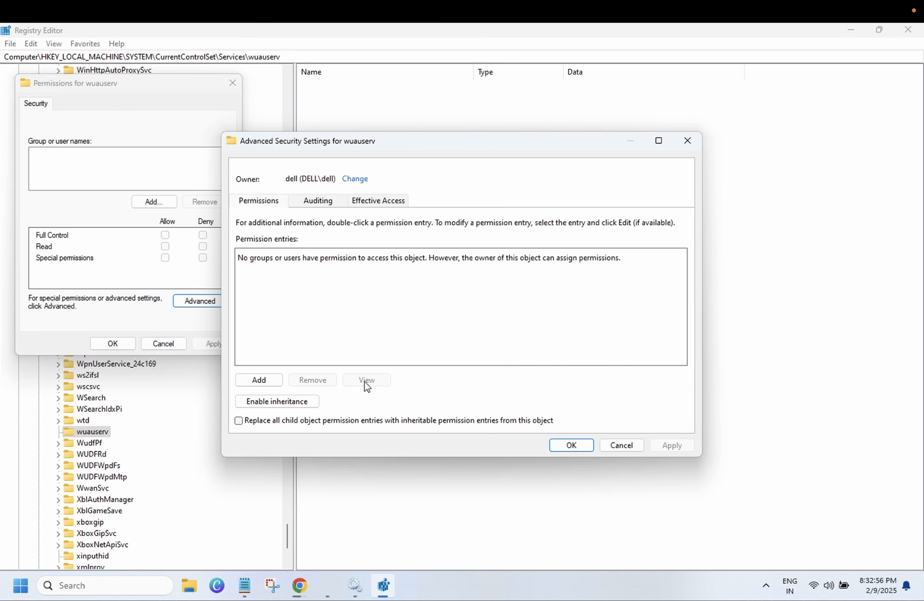
pyautogui.click(580, 446)
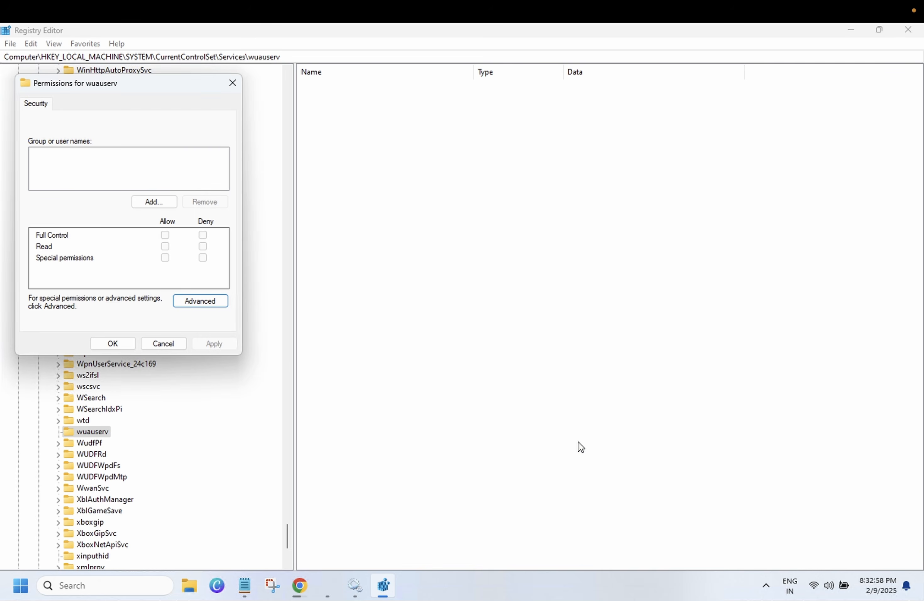
# Step: Add the dell account to the wuauserv key's permissions, allow it Full Control and apply the change
pyautogui.click(165, 208)
pyautogui.write('d')
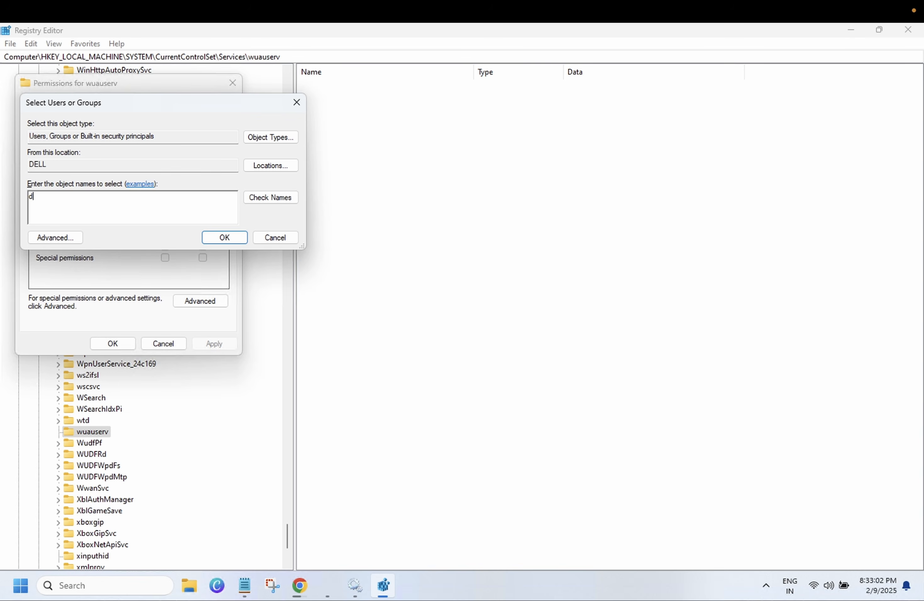
pyautogui.write('ell')
pyautogui.click(278, 200)
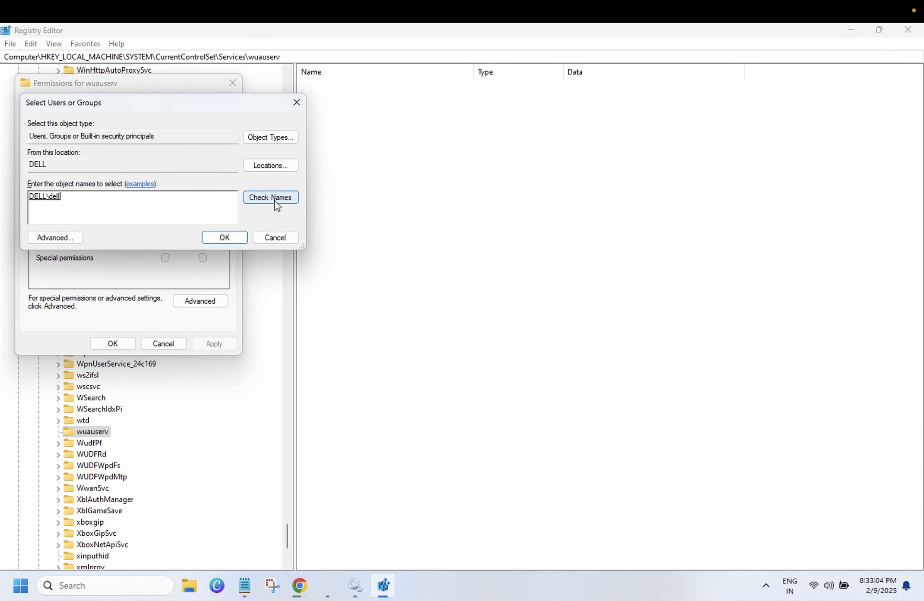
pyautogui.click(234, 235)
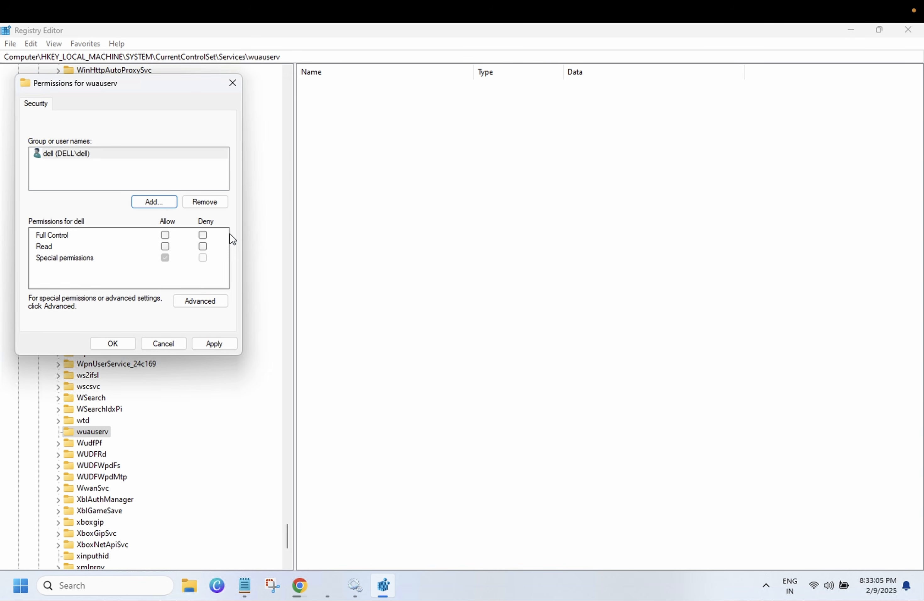
pyautogui.click(165, 234)
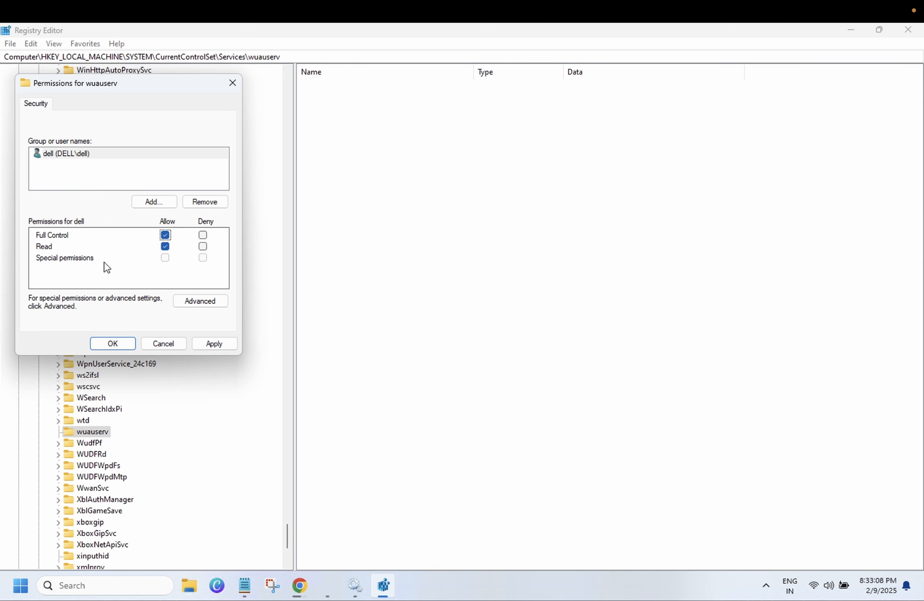
pyautogui.click(213, 343)
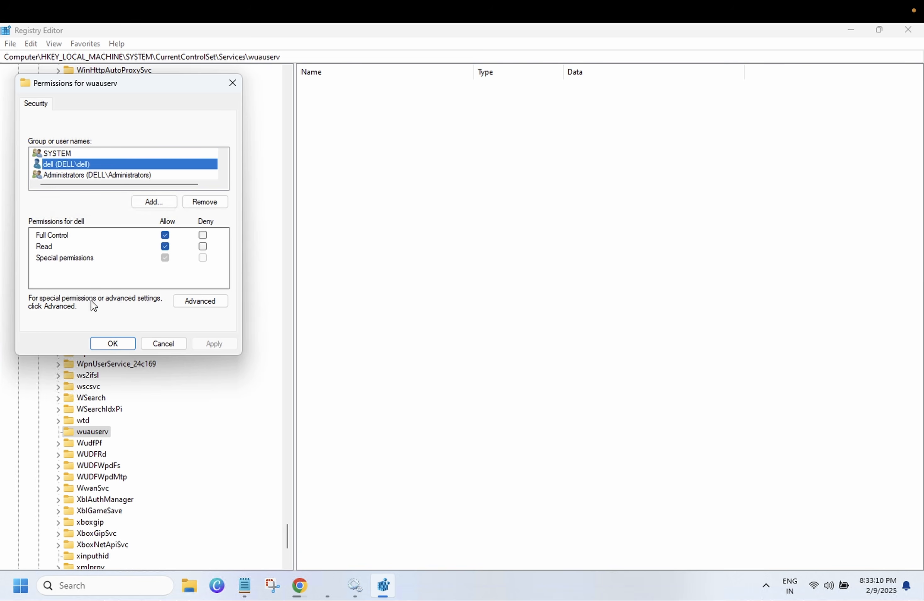
# Step: Accept the wuauserv key's permissions, check the Windows Update entry in Services and close the Services window
pyautogui.click(120, 343)
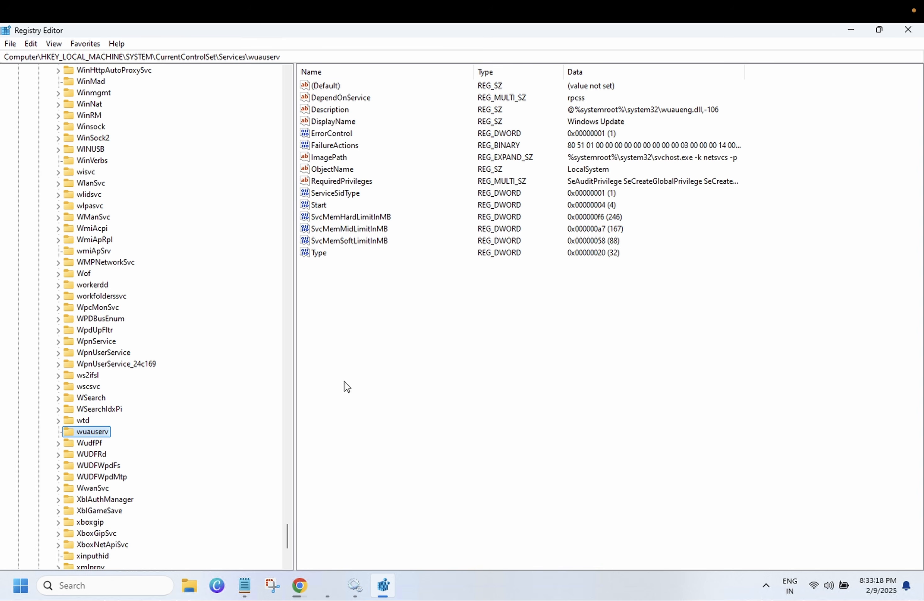
pyautogui.click(349, 584)
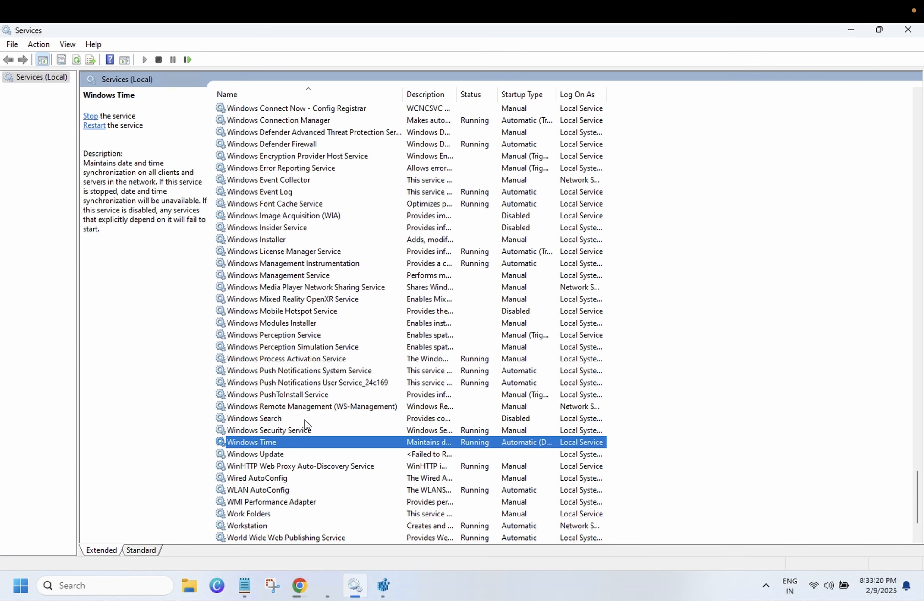
pyautogui.click(299, 431)
pyautogui.click(272, 454)
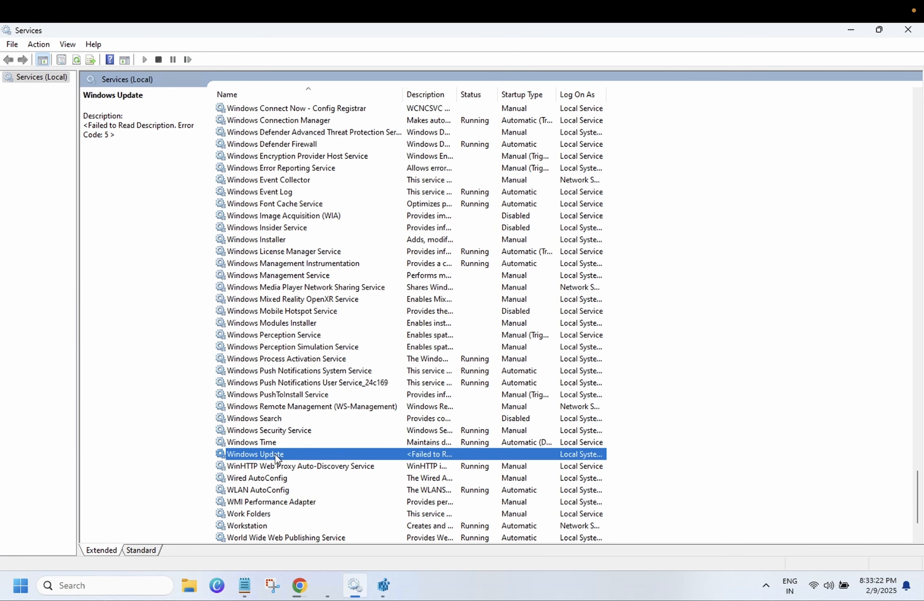
pyautogui.click(907, 30)
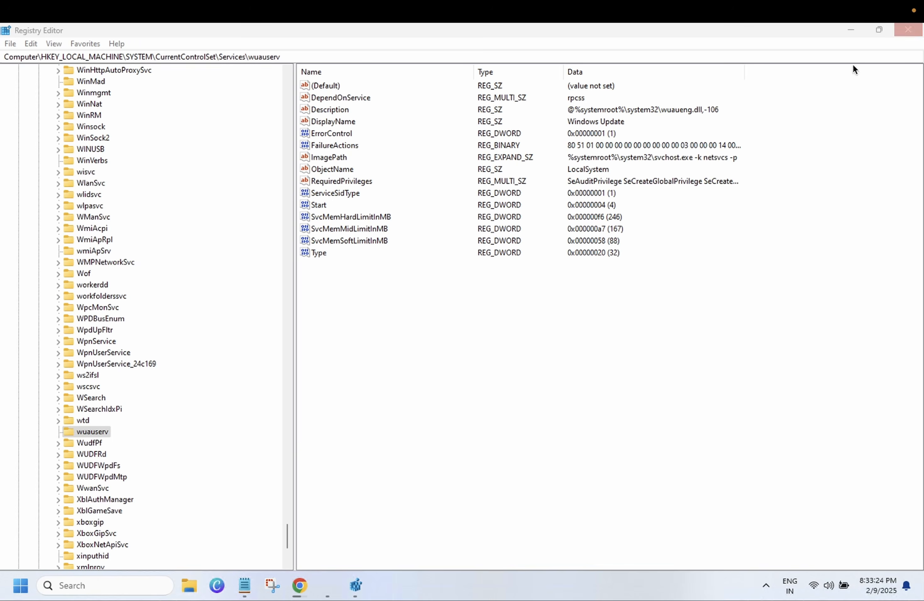
# Step: Reopen Services as administrator and locate the Windows Update service
pyautogui.click(136, 585)
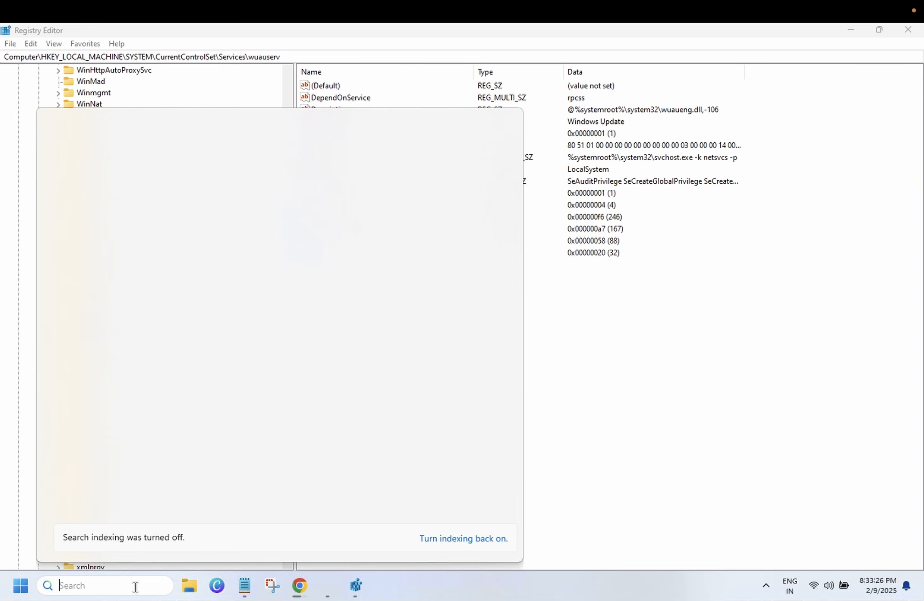
pyautogui.write('services')
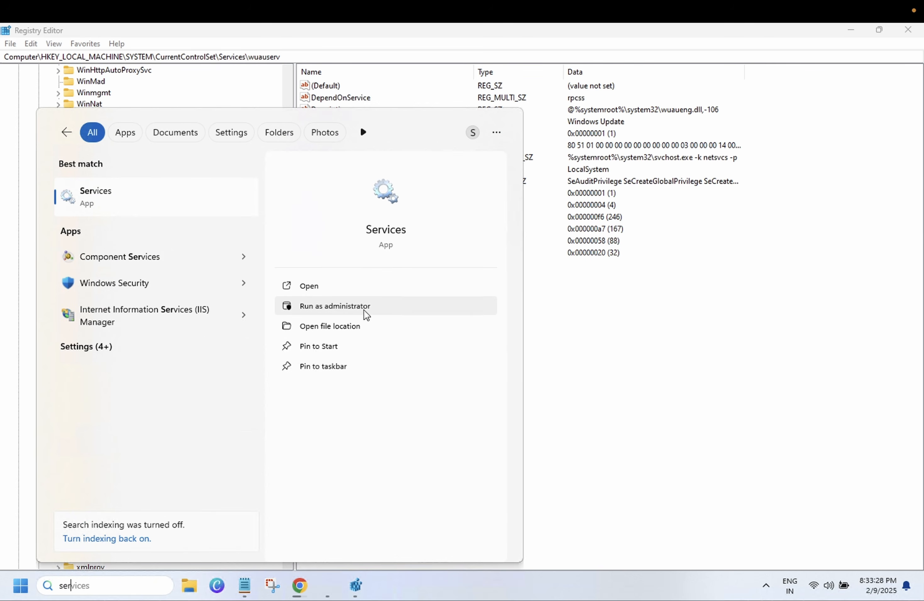
pyautogui.click(367, 314)
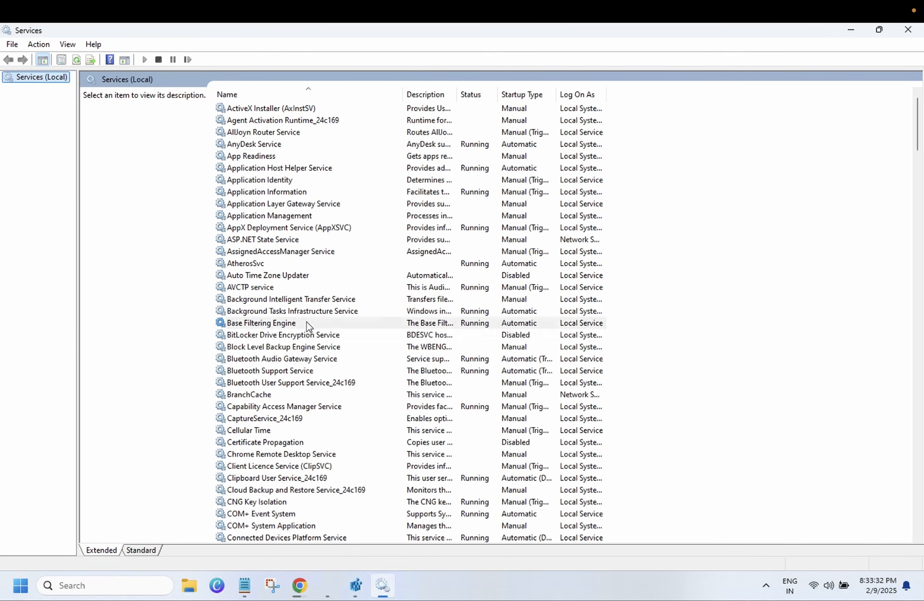
pyautogui.click(307, 325)
pyautogui.press('w')
pyautogui.press('Down')
pyautogui.press('Down')
pyautogui.press('Down')
pyautogui.press('Down')
pyautogui.press('Down')
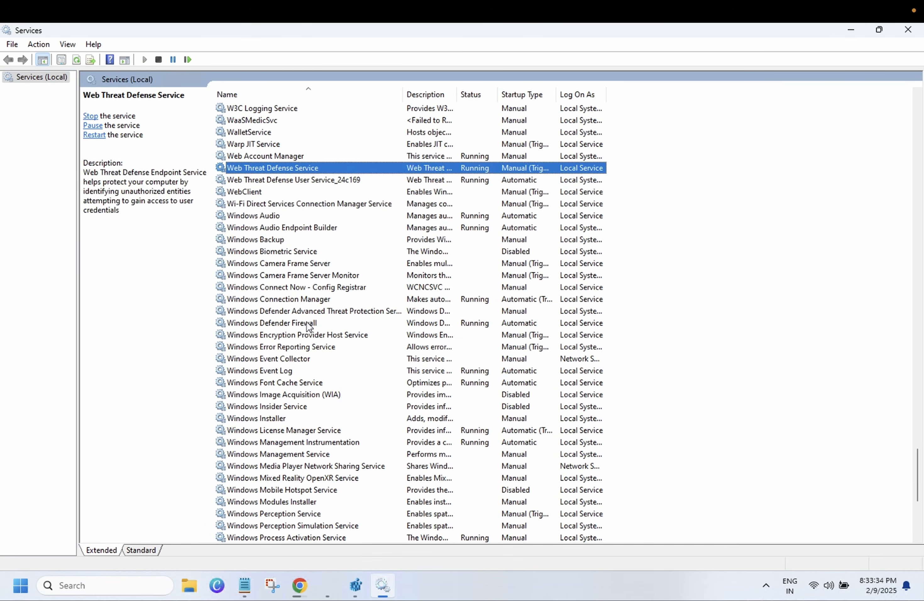
pyautogui.scroll(-7, 308, 325)
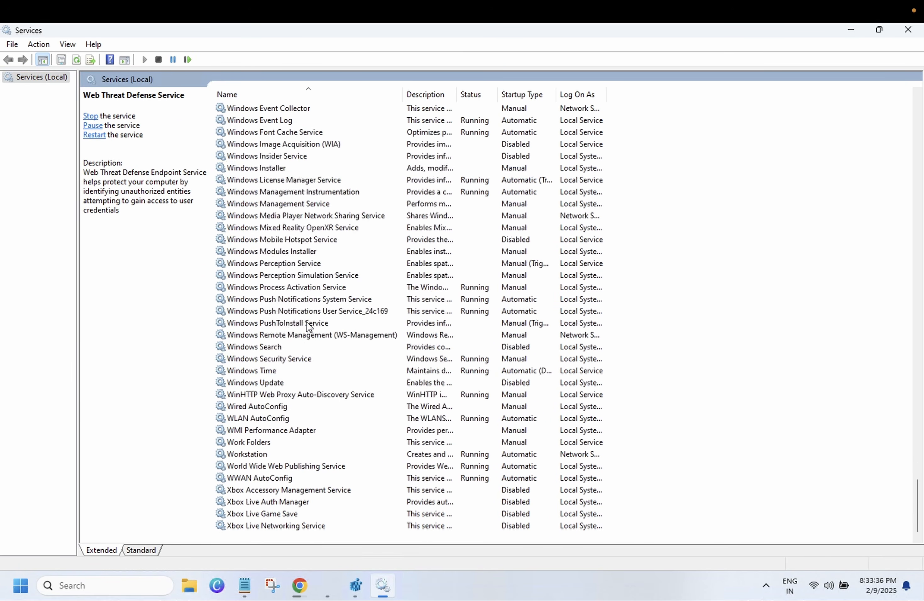
# Step: Set the Windows Update service's startup type to Manual in its properties and apply the change
pyautogui.doubleClick(281, 382)
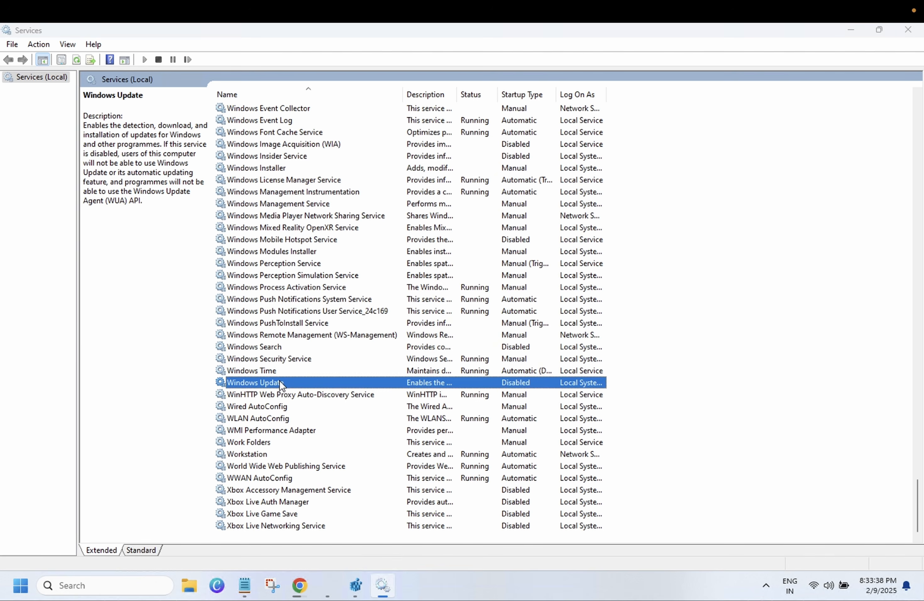
pyautogui.click(437, 289)
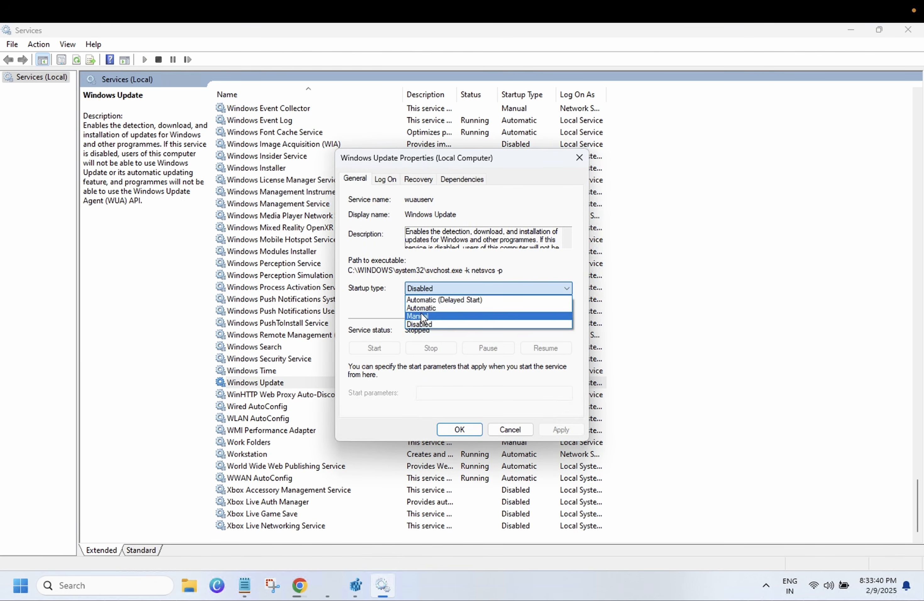
pyautogui.click(428, 316)
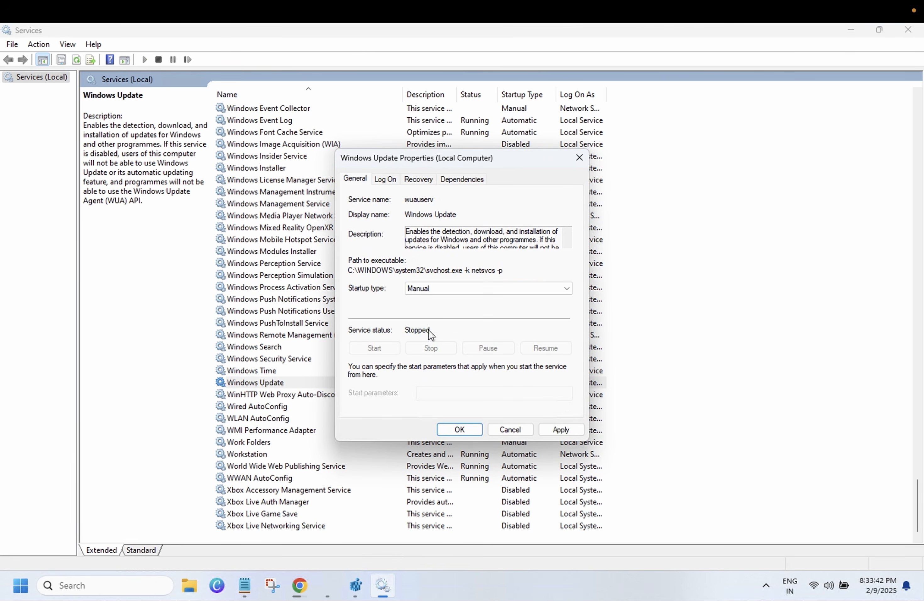
pyautogui.click(560, 428)
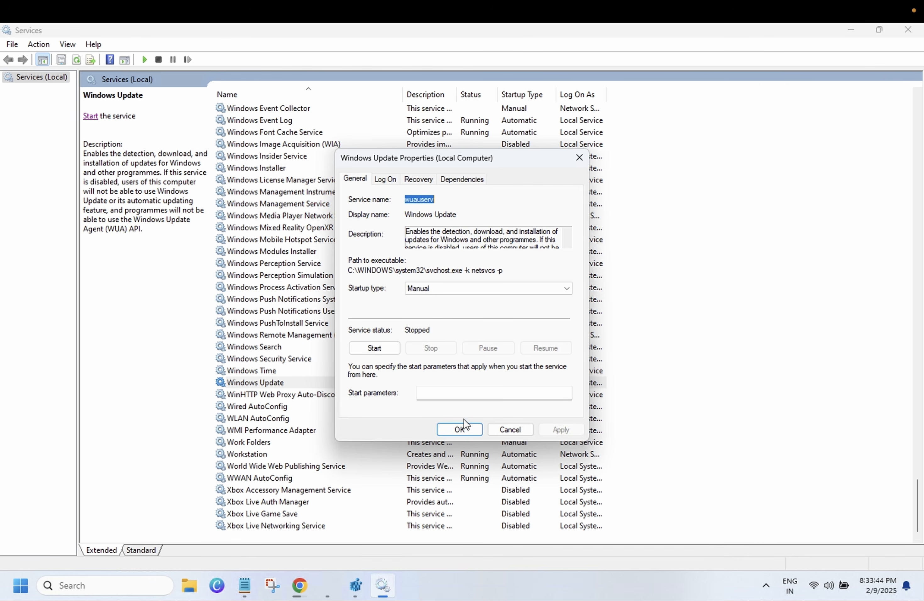
# Step: Try to start the Windows Update service from its properties and again from the services list, dismissing the error messages
pyautogui.click(382, 348)
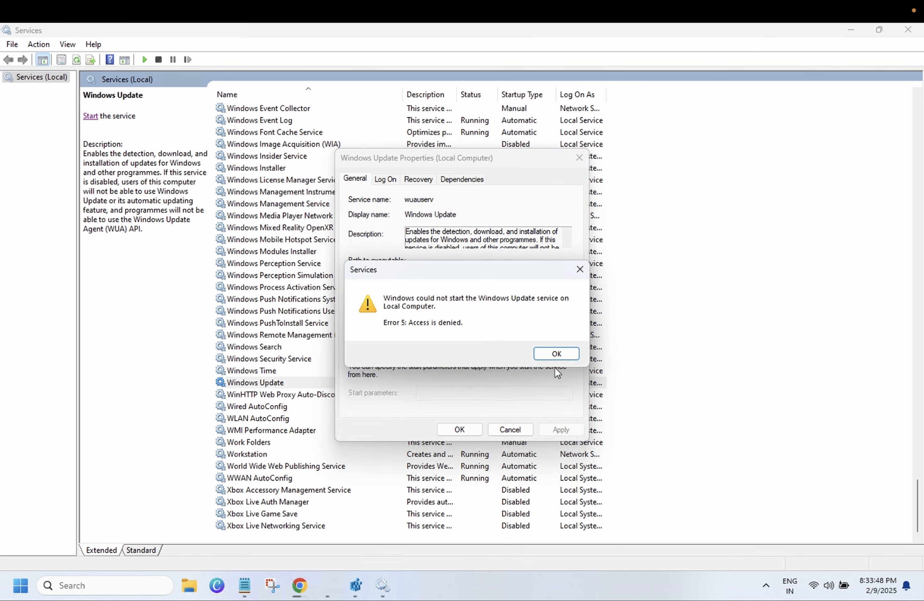
pyautogui.click(562, 353)
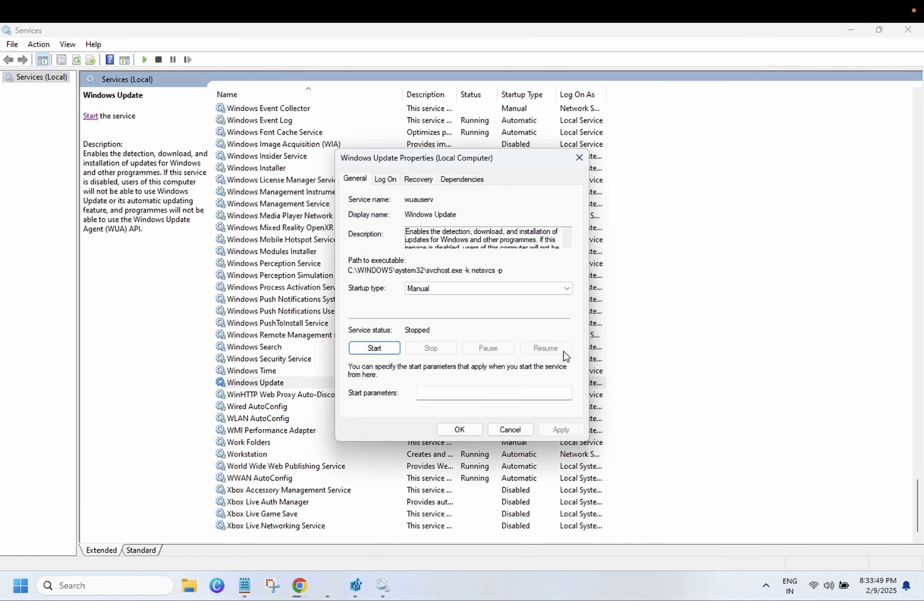
pyautogui.click(462, 426)
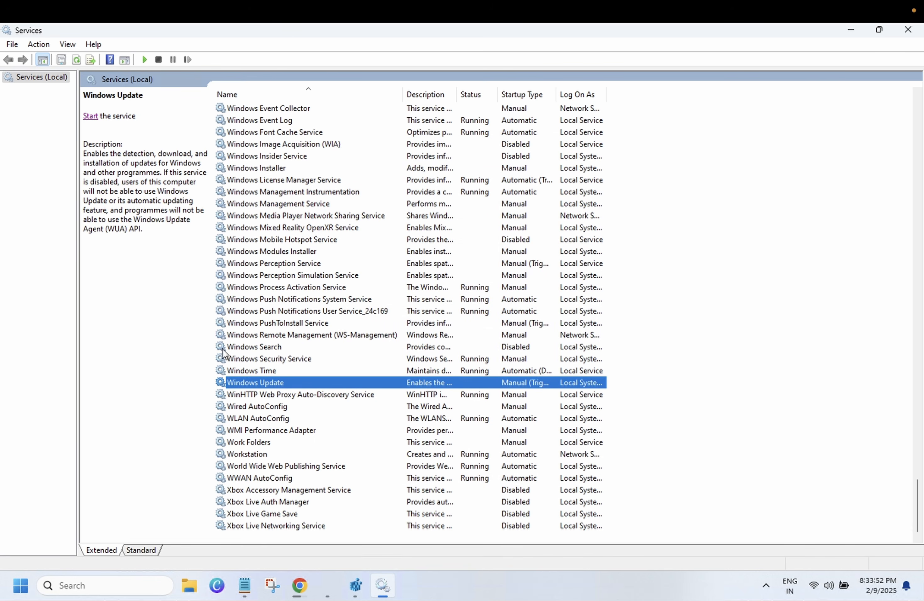
pyautogui.click(93, 119)
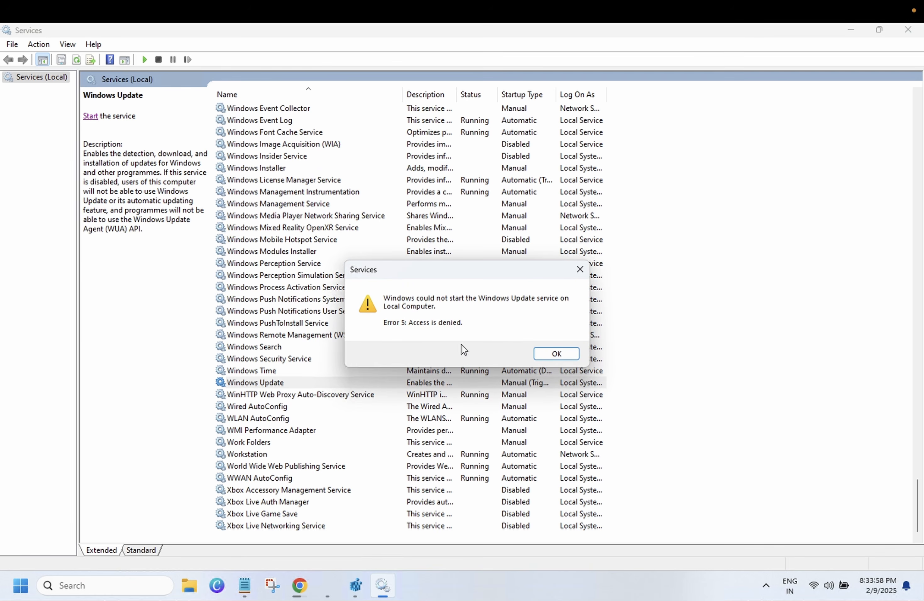
pyautogui.click(554, 353)
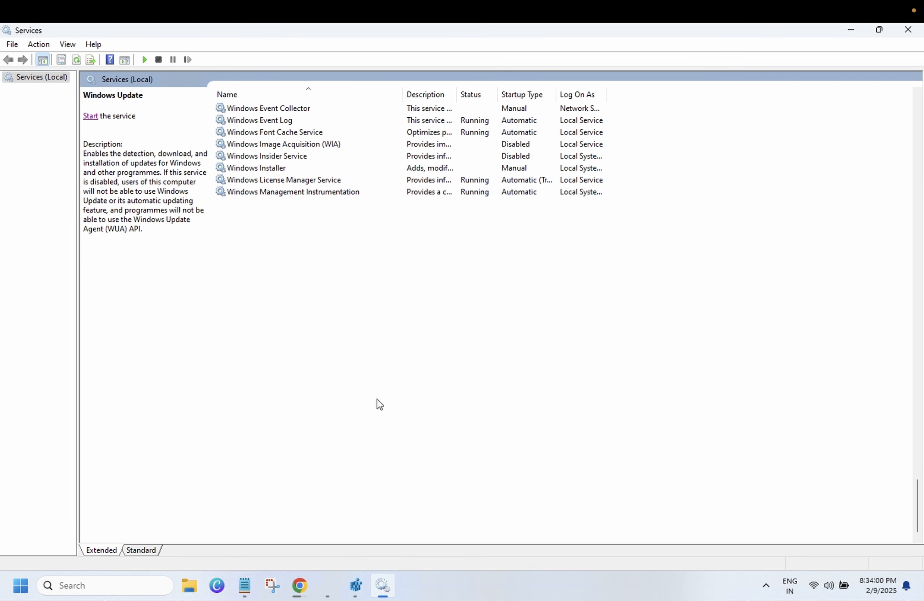
# Step: Reopen the Windows Update service's properties, set the startup type to Automatic and apply the change
pyautogui.click(273, 374)
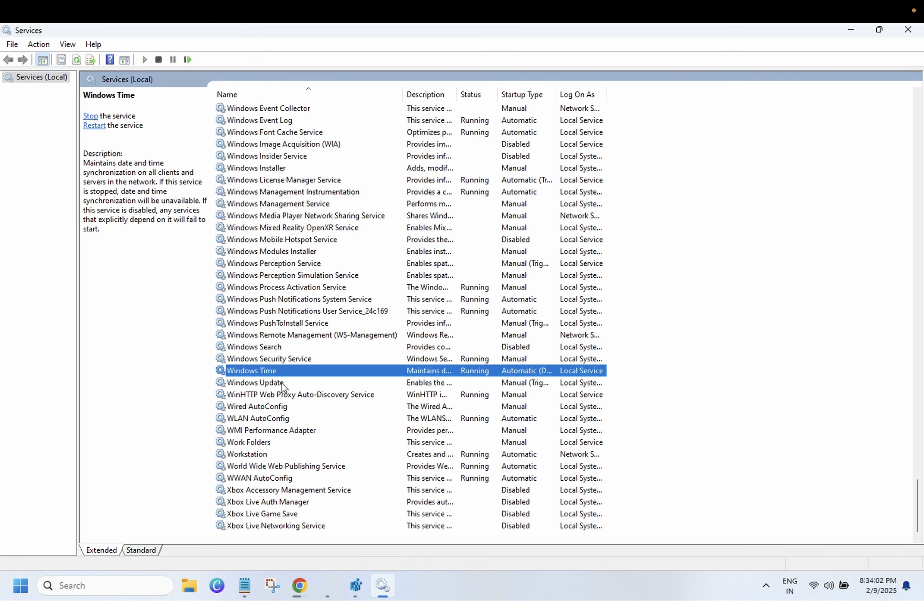
pyautogui.doubleClick(280, 382)
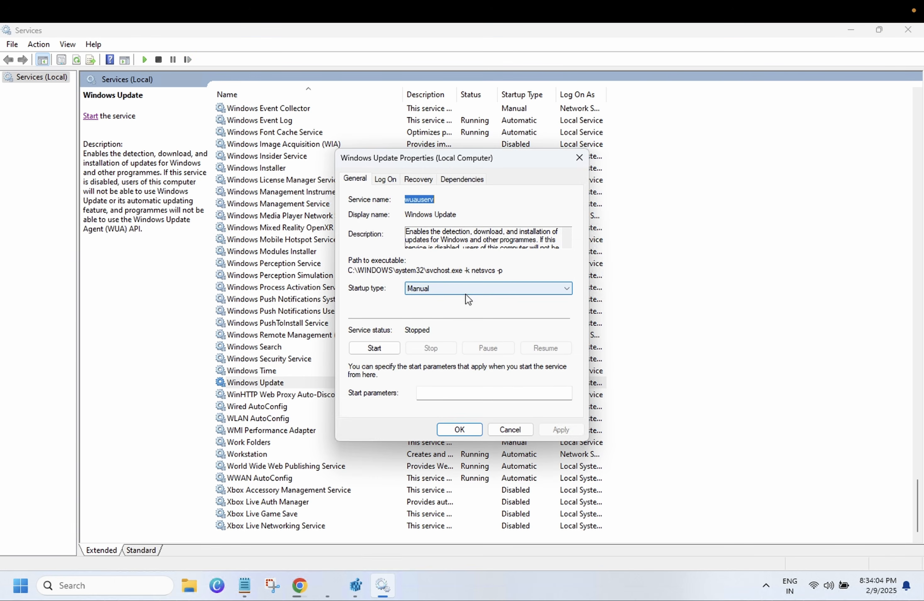
pyautogui.click(465, 290)
pyautogui.click(440, 308)
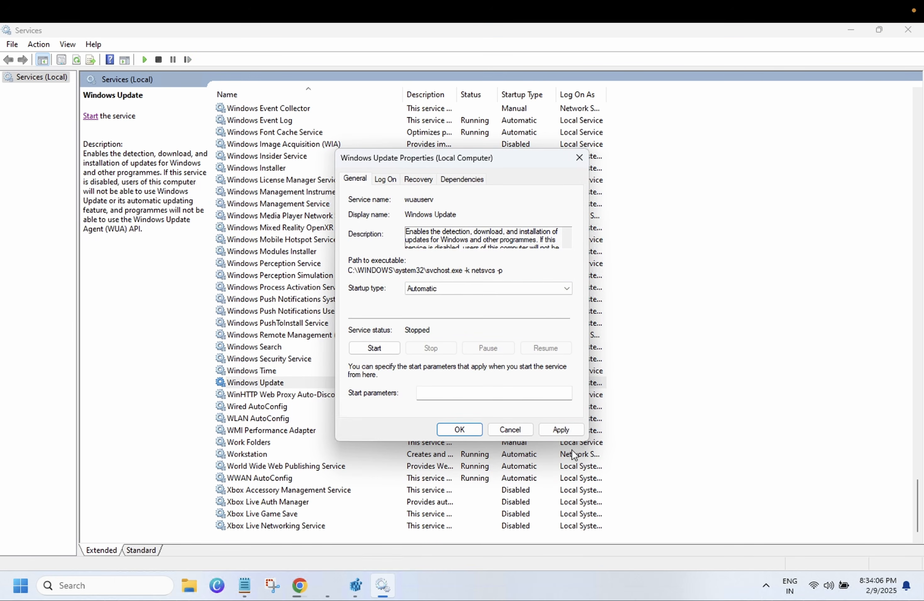
pyautogui.click(562, 431)
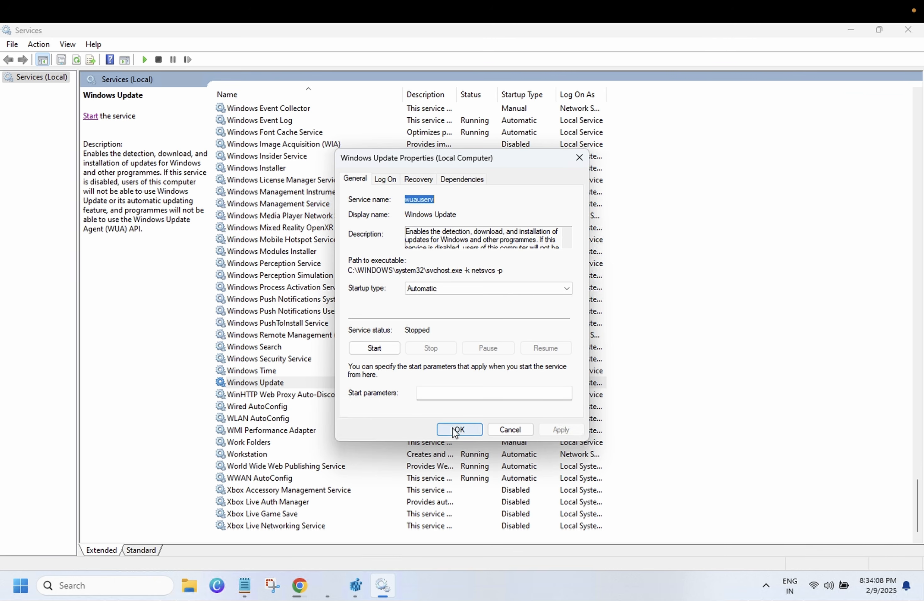
# Step: Retry starting the Windows Update service, dismiss the error, and close its properties and the Services window
pyautogui.click(390, 351)
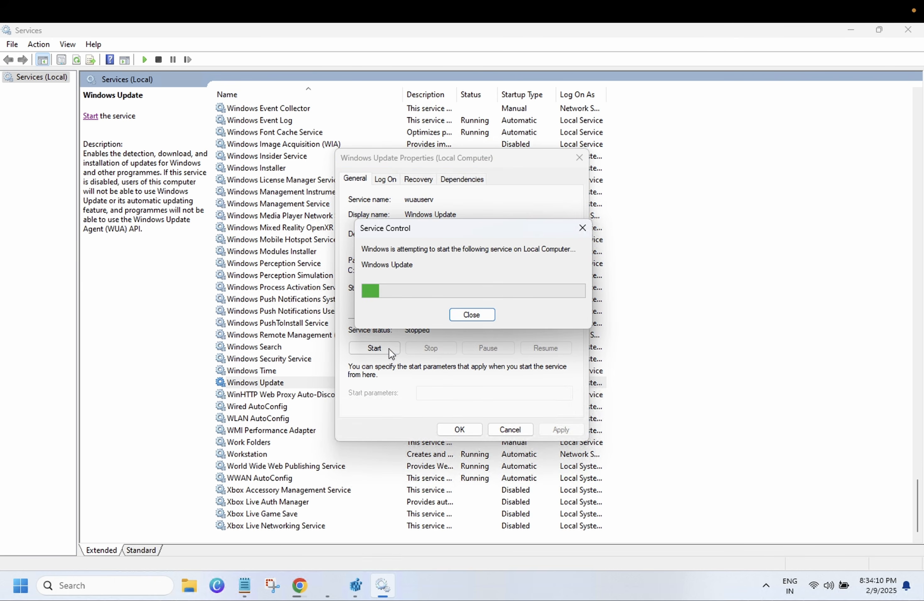
pyautogui.click(554, 354)
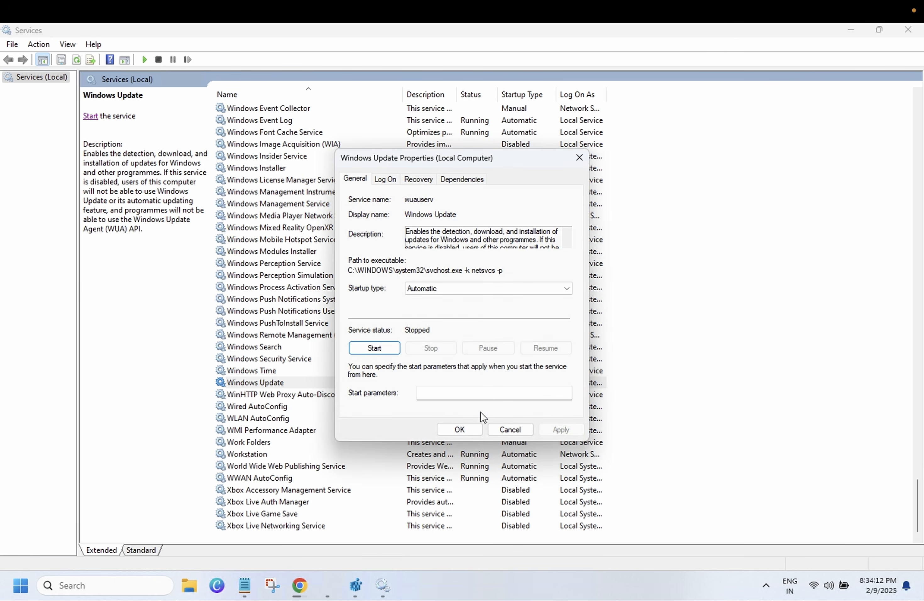
pyautogui.click(463, 430)
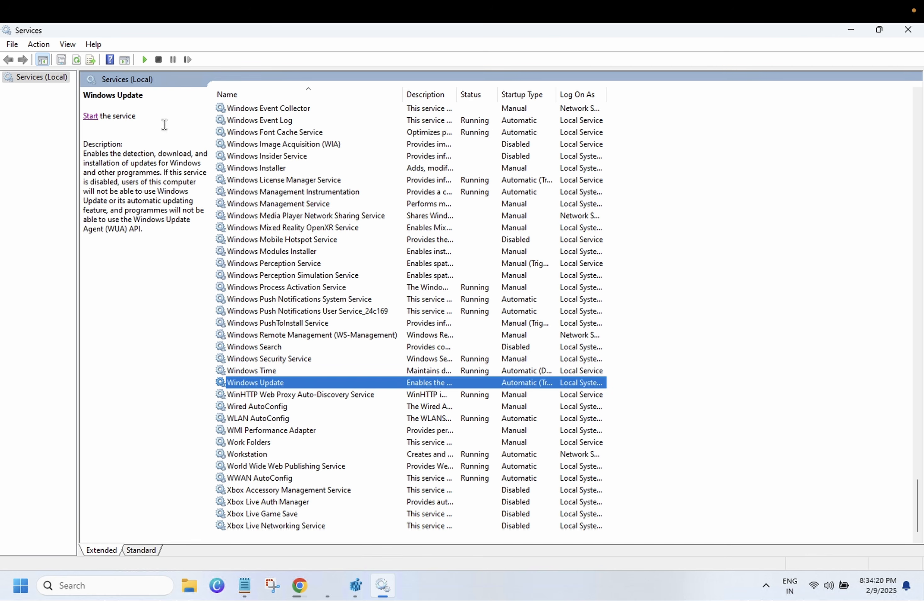
pyautogui.click(907, 31)
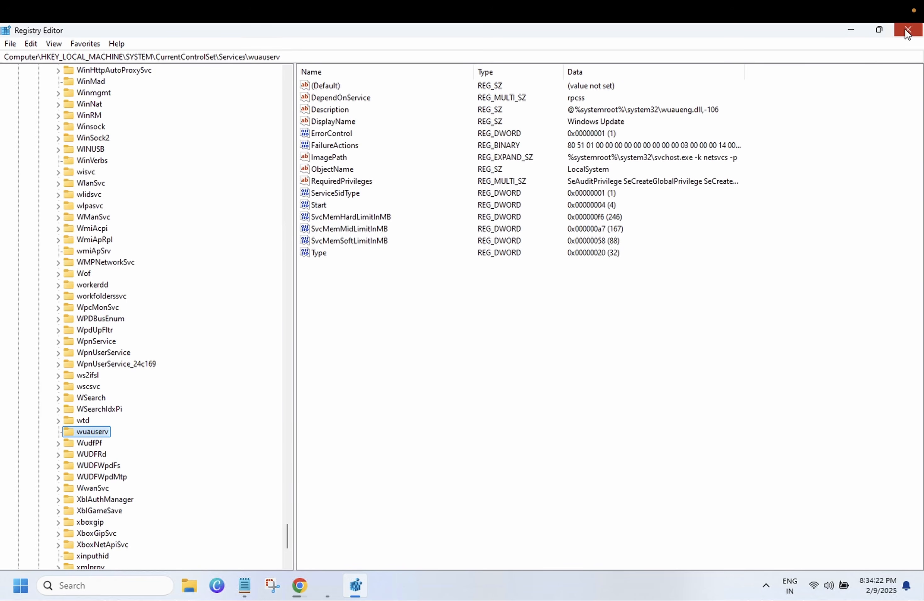
# Step: Review the wuauserv key's permissions for the dell account and the Administrators group, and close the permissions dialog
pyautogui.rightClick(90, 428)
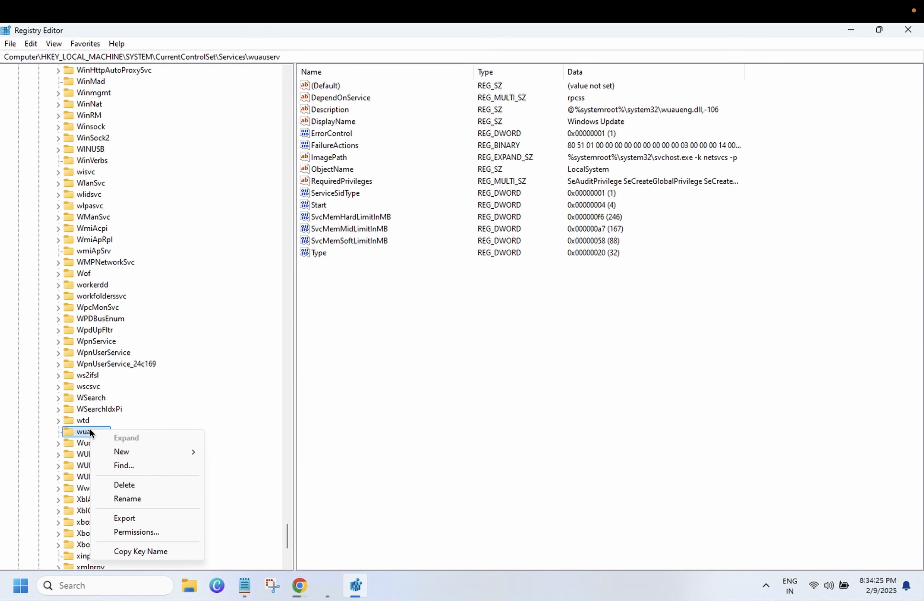
pyautogui.click(136, 531)
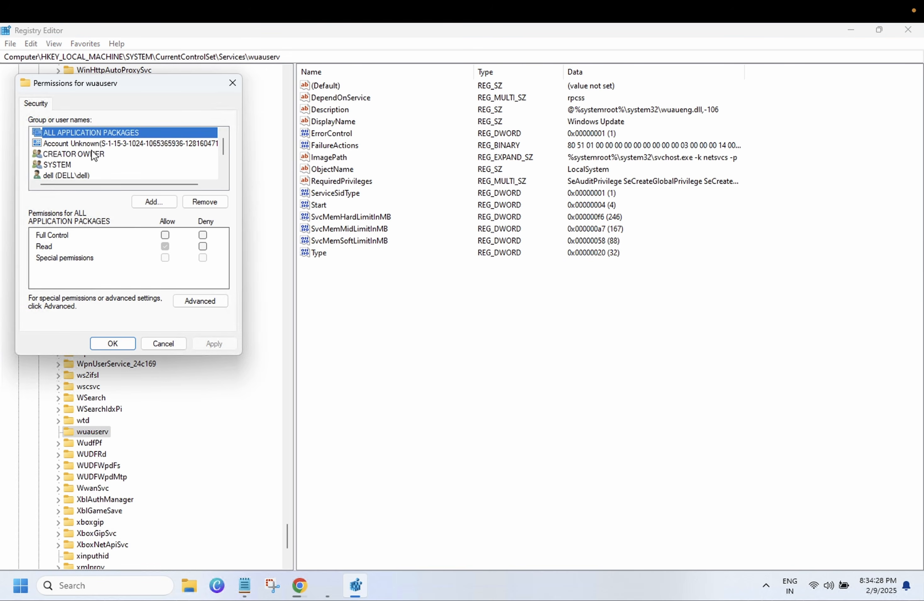
pyautogui.click(78, 175)
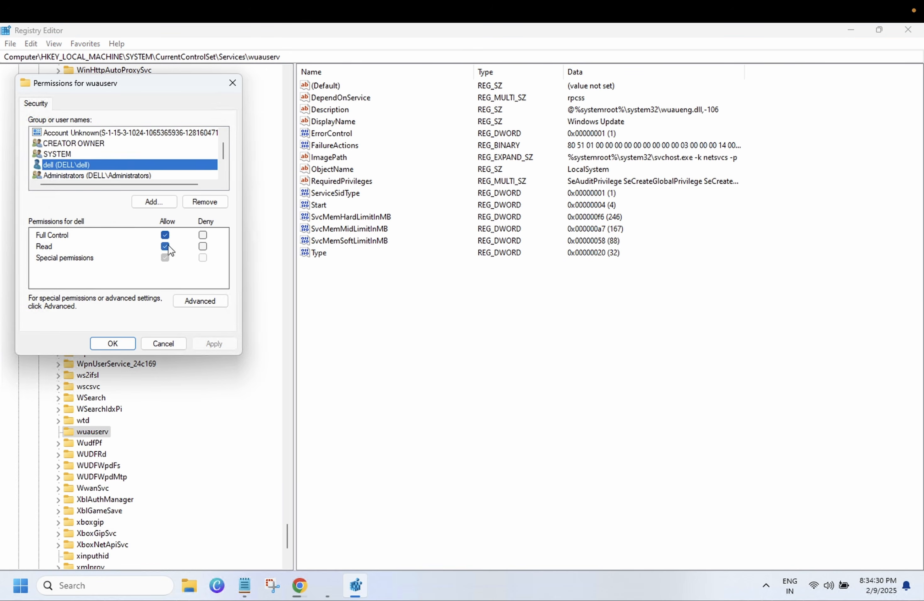
pyautogui.click(93, 177)
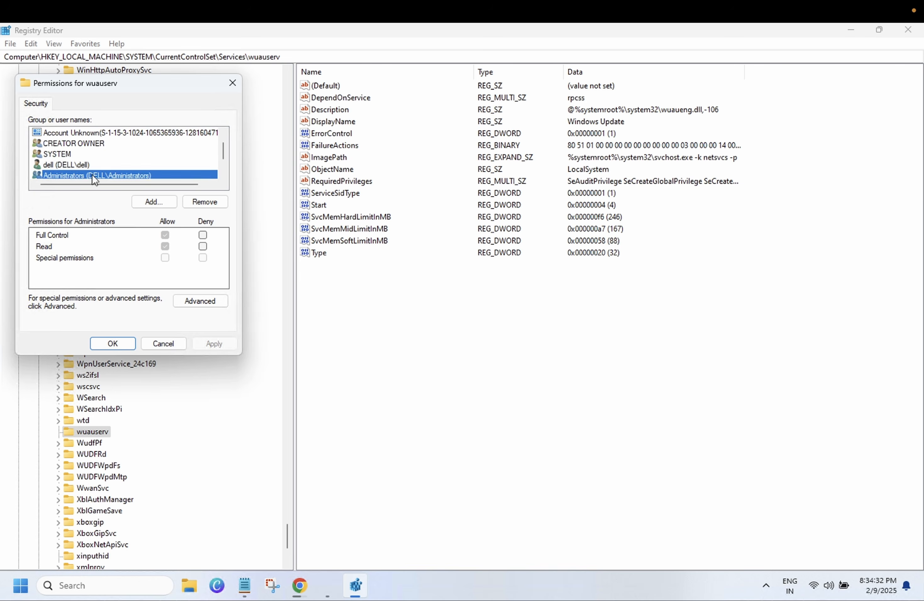
pyautogui.scroll(1, 127, 179)
pyautogui.scroll(-1, 105, 160)
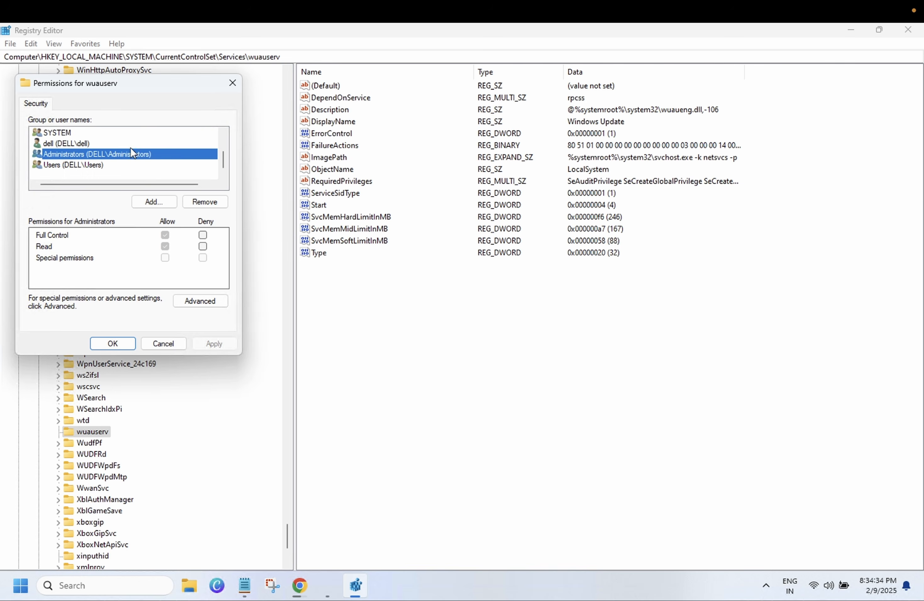
pyautogui.click(235, 85)
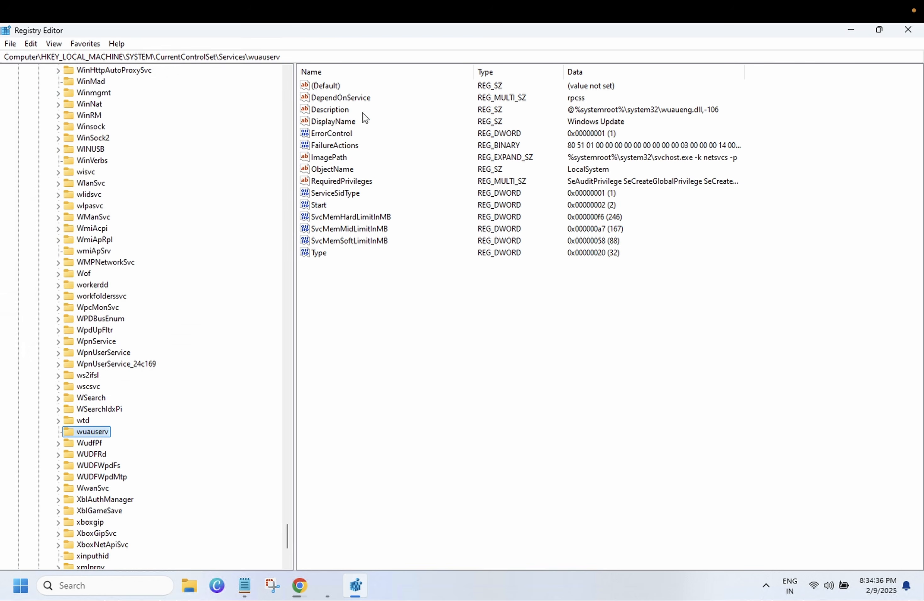
# Step: Close the Registry Editor and restart the computer
pyautogui.click(908, 29)
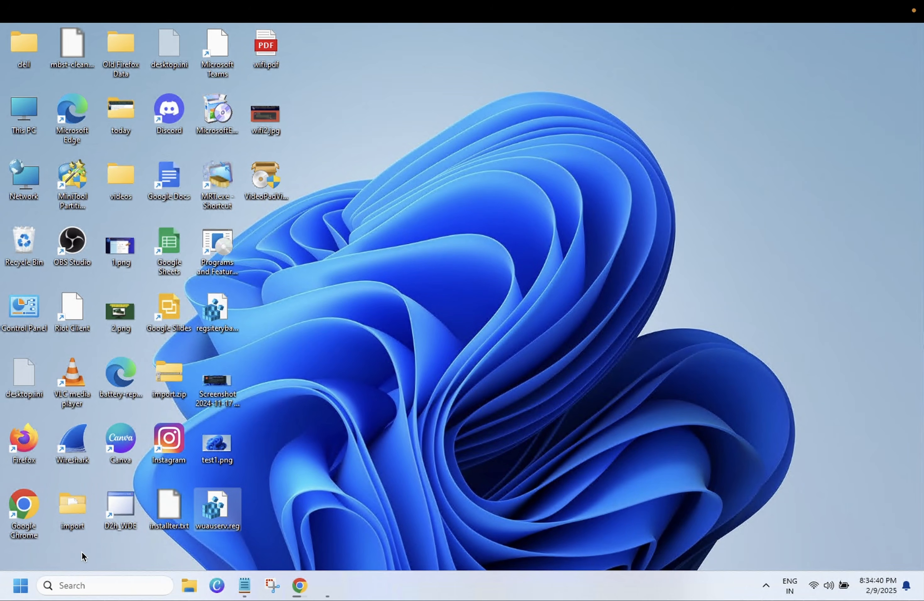
pyautogui.click(19, 584)
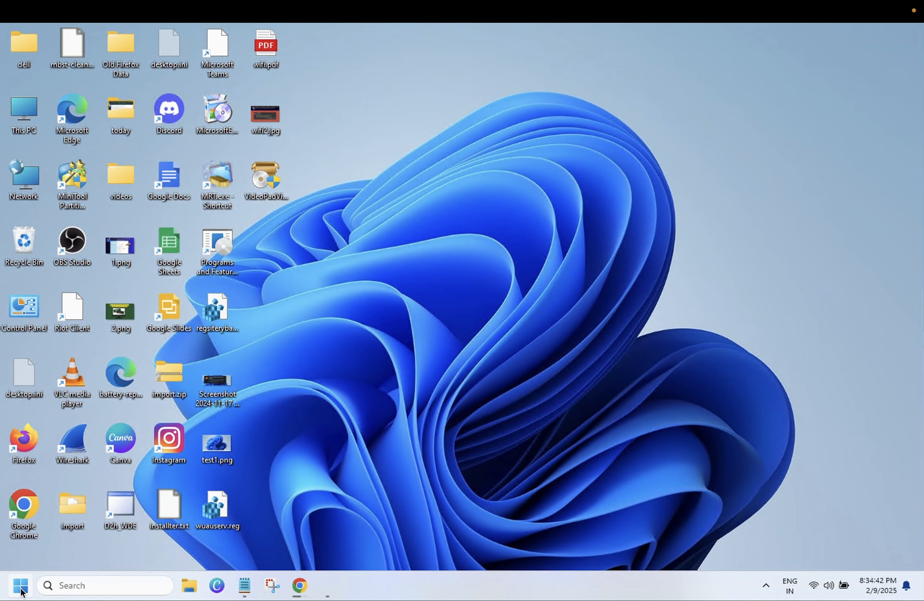
pyautogui.click(364, 542)
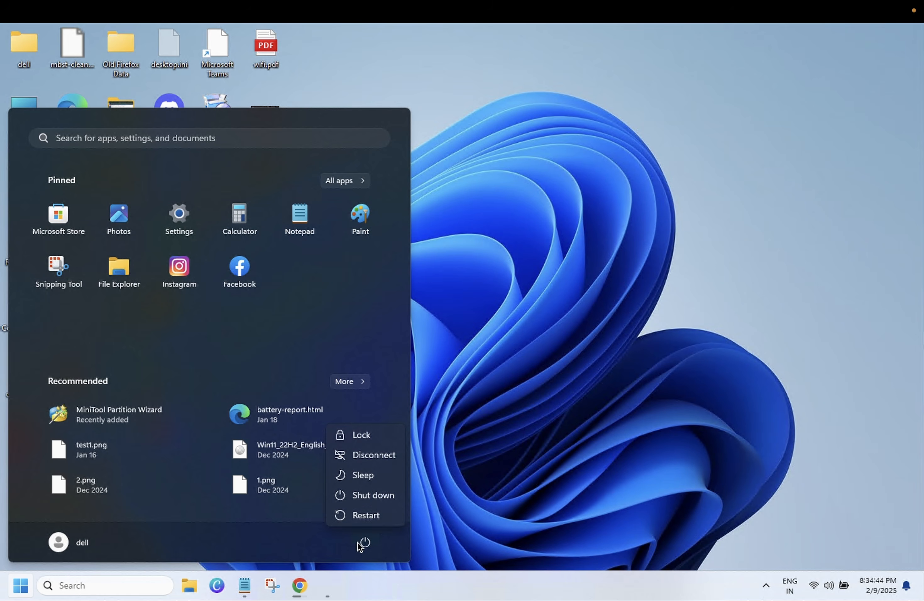
pyautogui.click(377, 521)
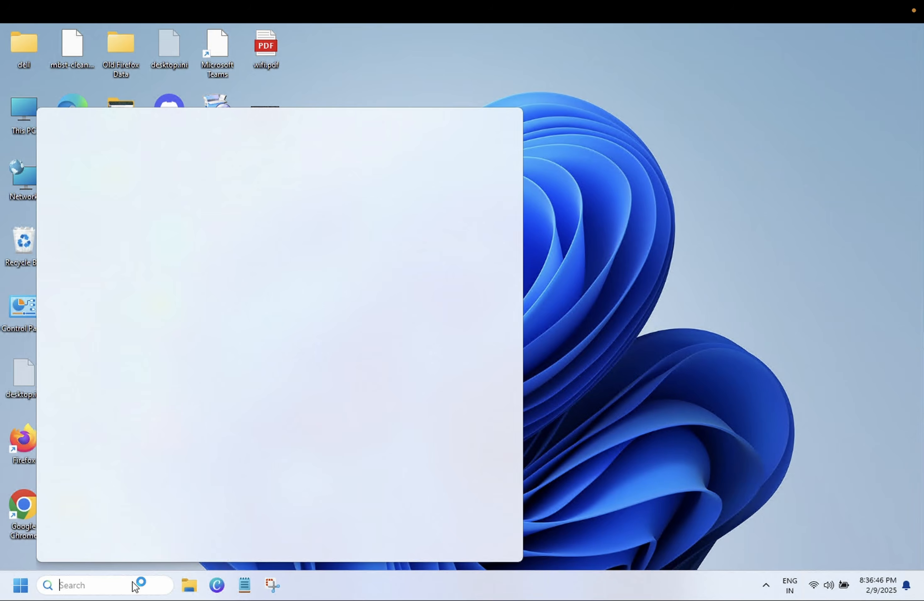
# Step: Open the Services console and find and select the Windows Update service in the list
pyautogui.write('swer')
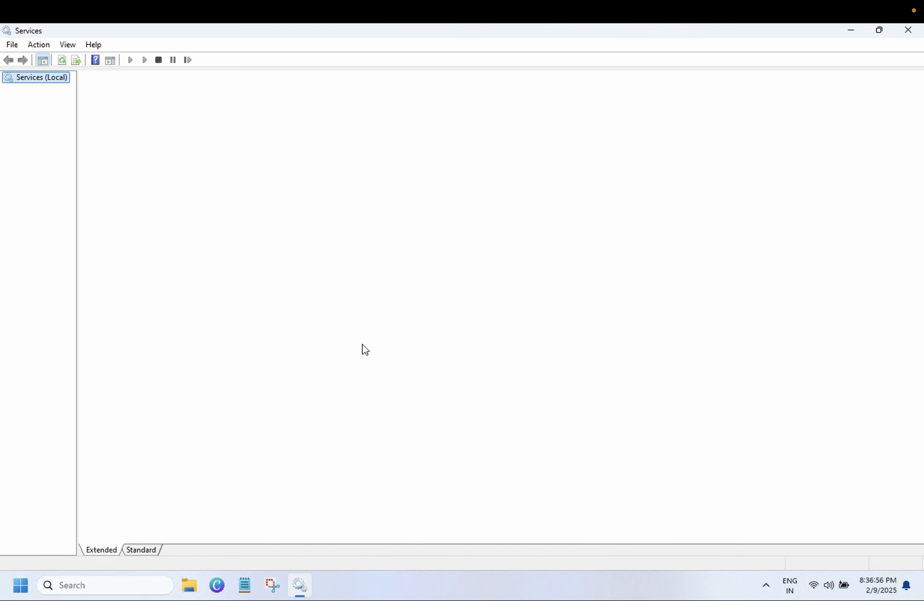
pyautogui.click(310, 347)
pyautogui.write('war')
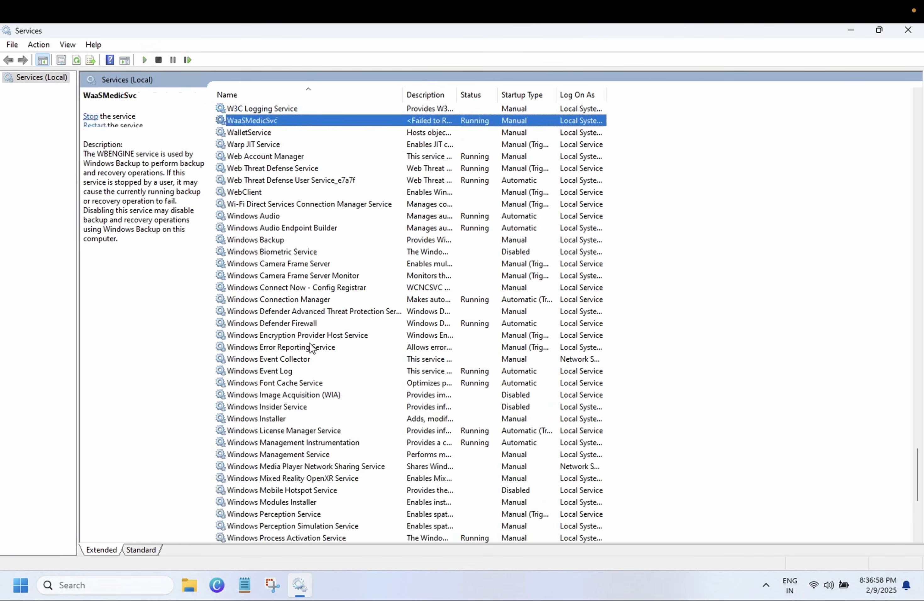
pyautogui.scroll(-4, 311, 349)
pyautogui.scroll(5, 312, 354)
pyautogui.scroll(15, 312, 353)
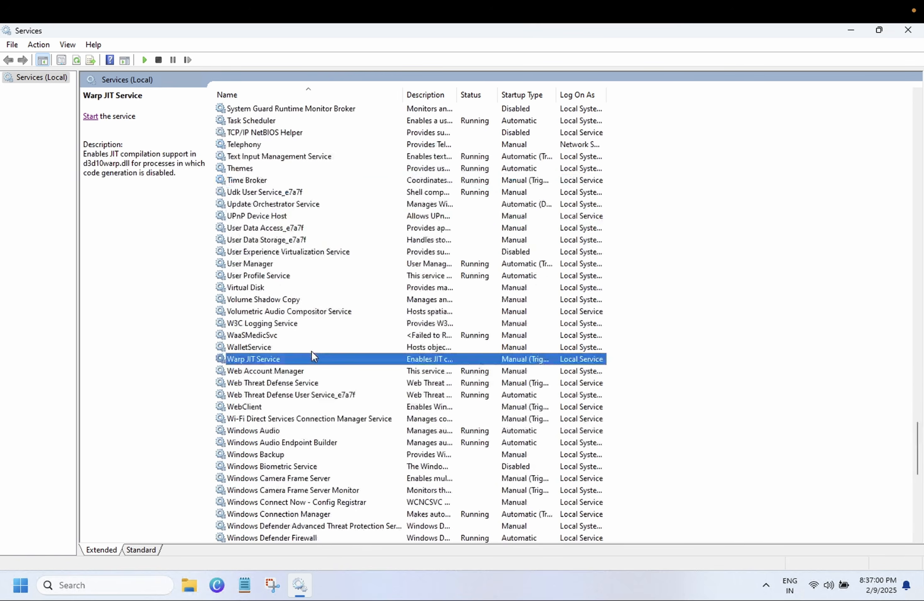
pyautogui.scroll(-2, 316, 368)
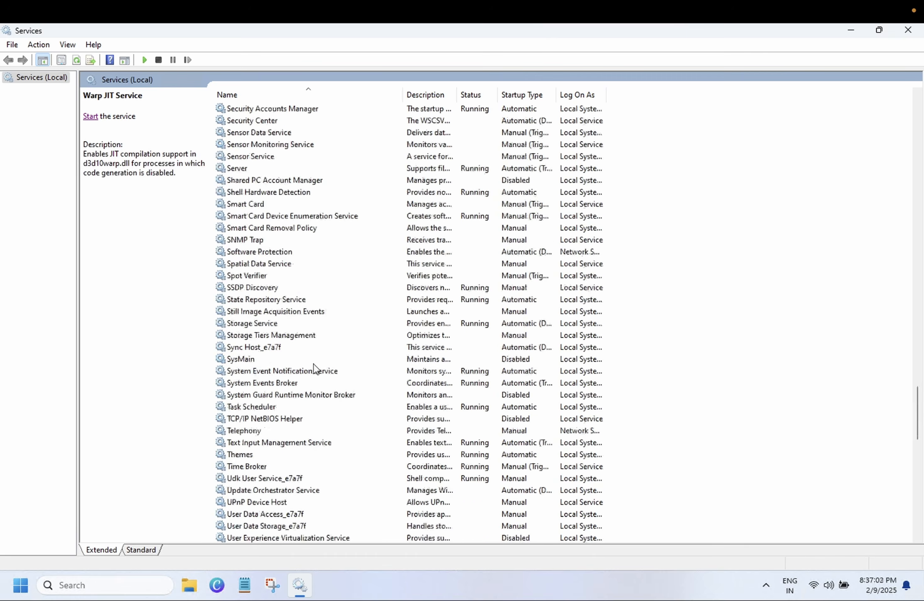
pyautogui.scroll(9, 316, 369)
pyautogui.write('w')
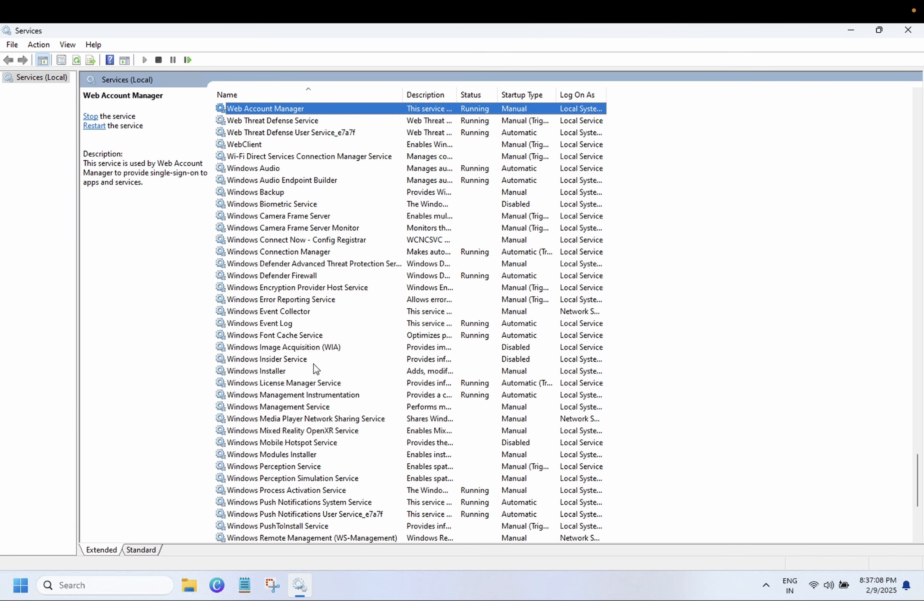
pyautogui.scroll(1, 316, 368)
pyautogui.scroll(-4, 316, 368)
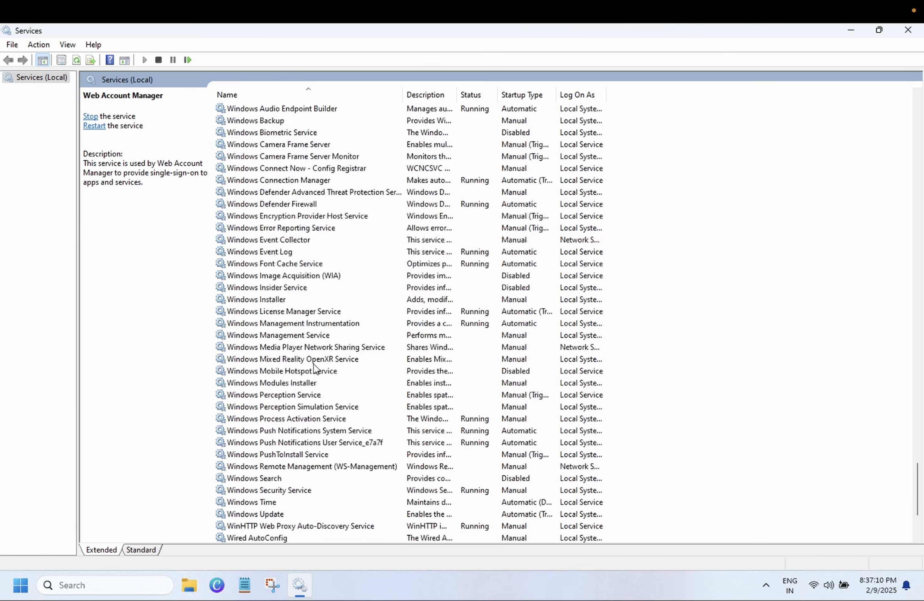
pyautogui.click(282, 479)
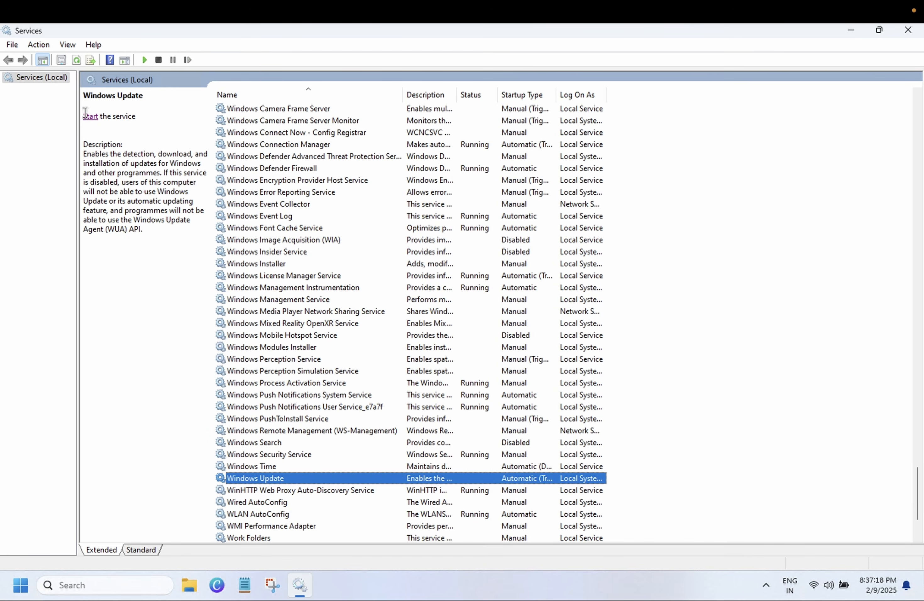
# Step: Try to start the Windows Update service twice, dismiss the error message and close the Services window
pyautogui.click(91, 116)
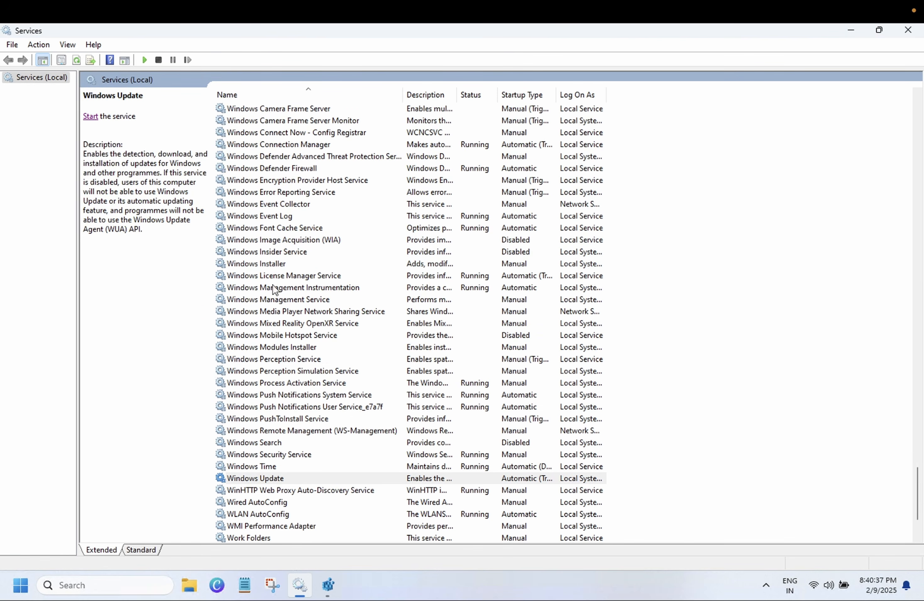
pyautogui.click(88, 116)
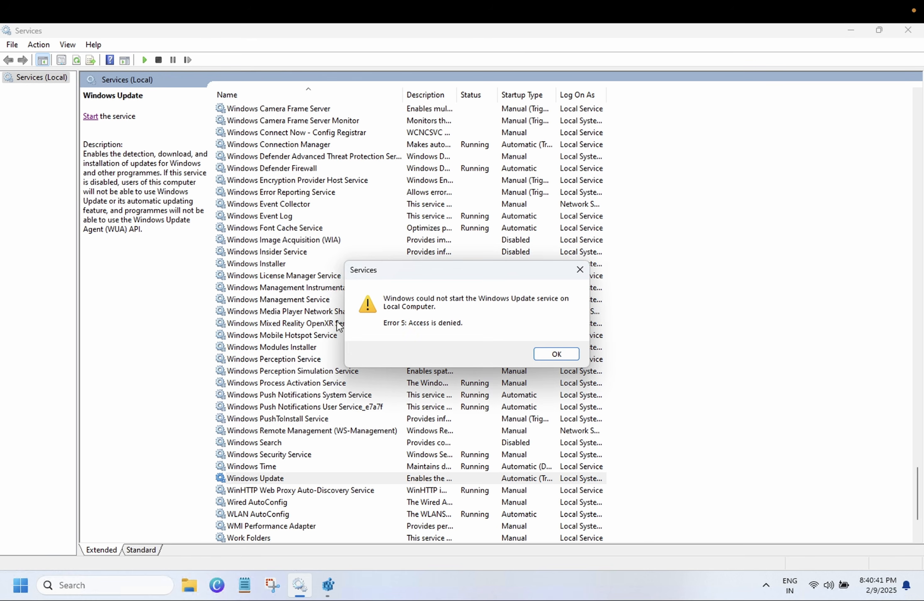
pyautogui.click(556, 353)
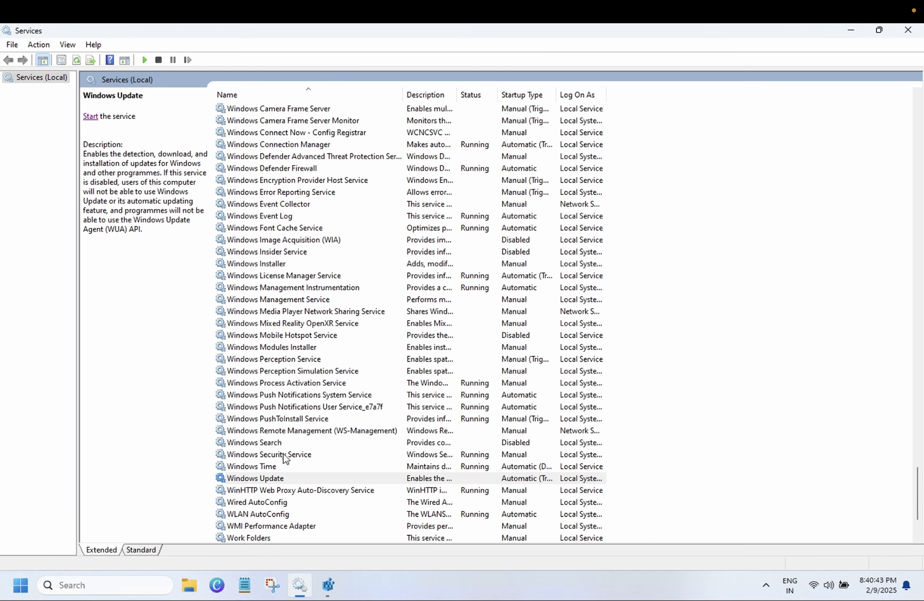
pyautogui.click(280, 467)
pyautogui.click(276, 479)
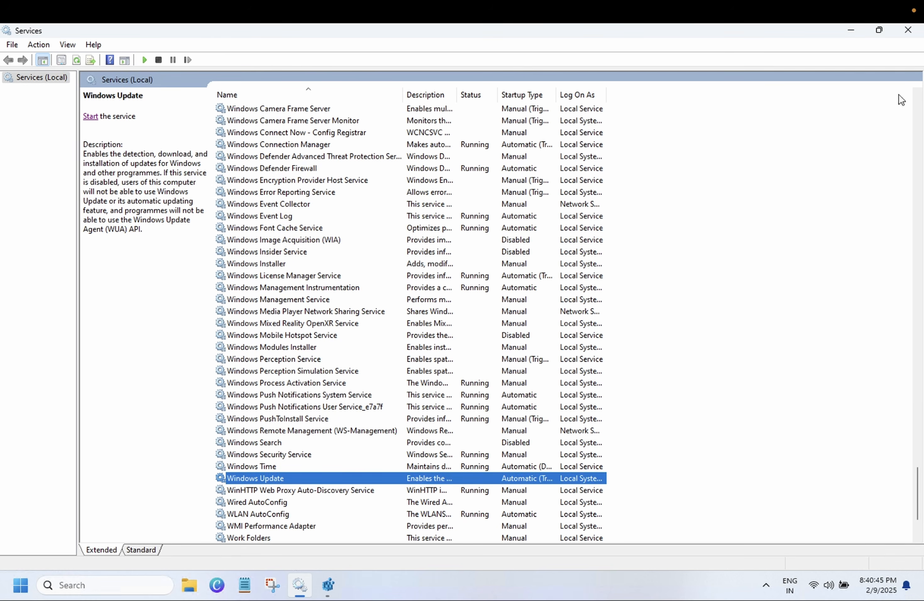
pyautogui.click(907, 30)
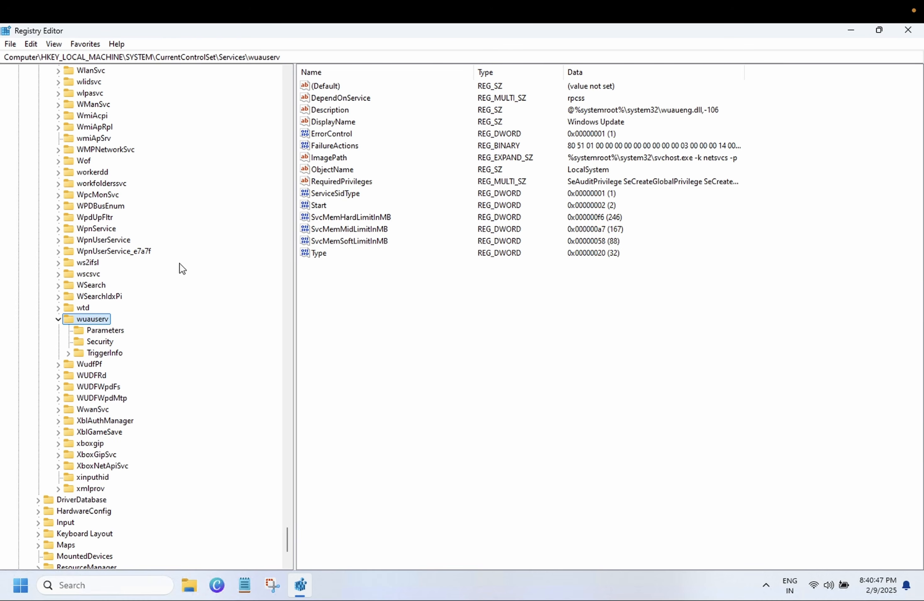
# Step: Collapse the Services, CurrentControlSet, SYSTEM and HKEY_LOCAL_MACHINE branches of the registry tree
pyautogui.moveTo(286, 535); pyautogui.dragTo(272, 85)
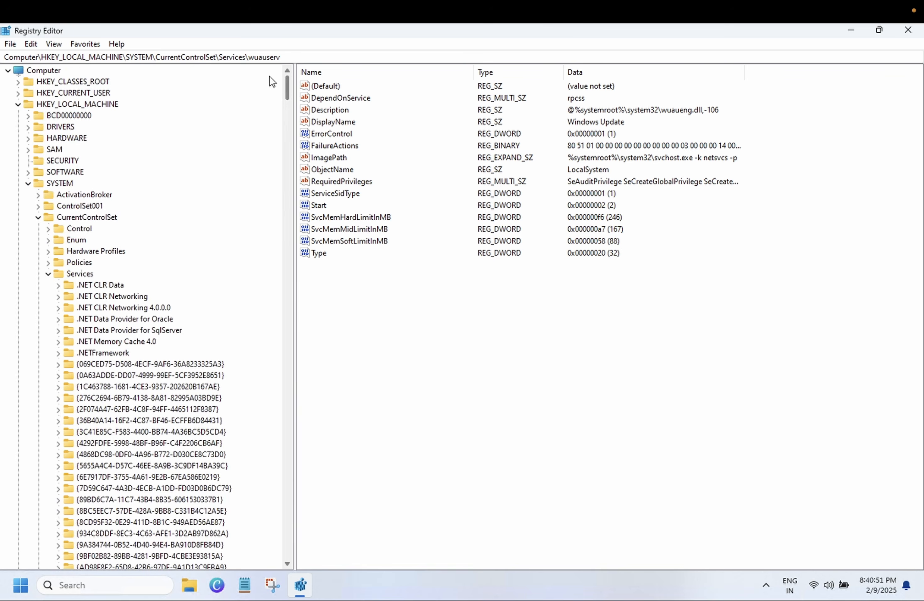
pyautogui.click(48, 273)
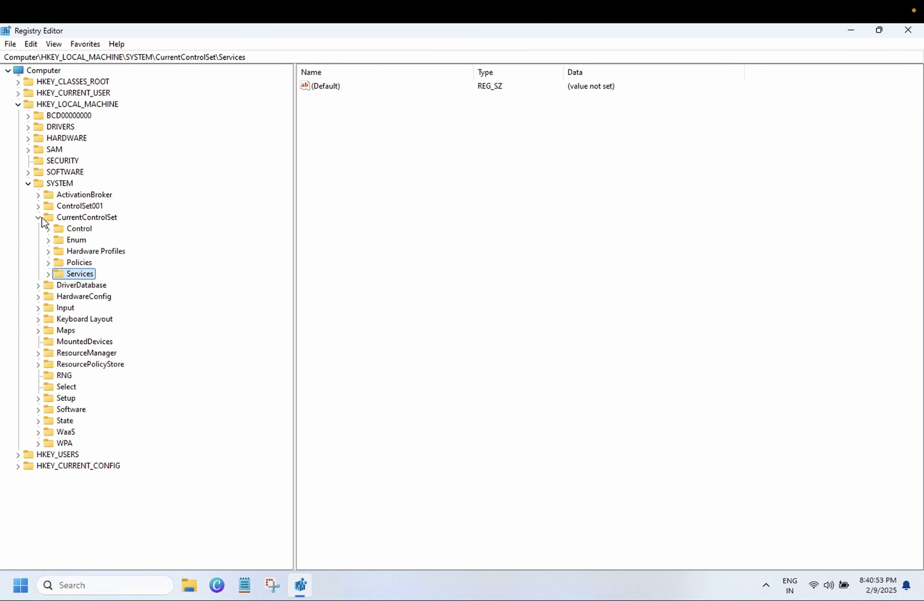
pyautogui.click(39, 217)
pyautogui.click(28, 184)
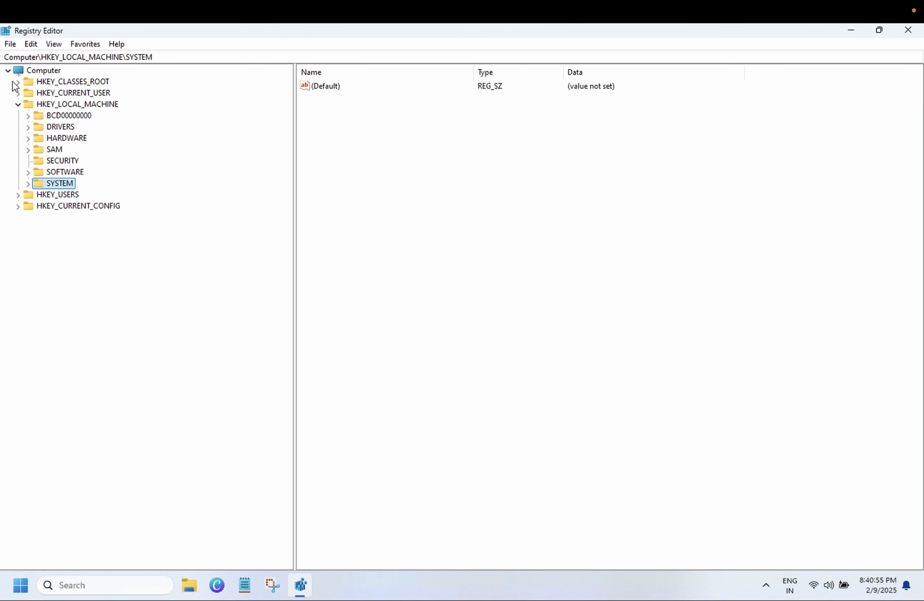
pyautogui.click(18, 105)
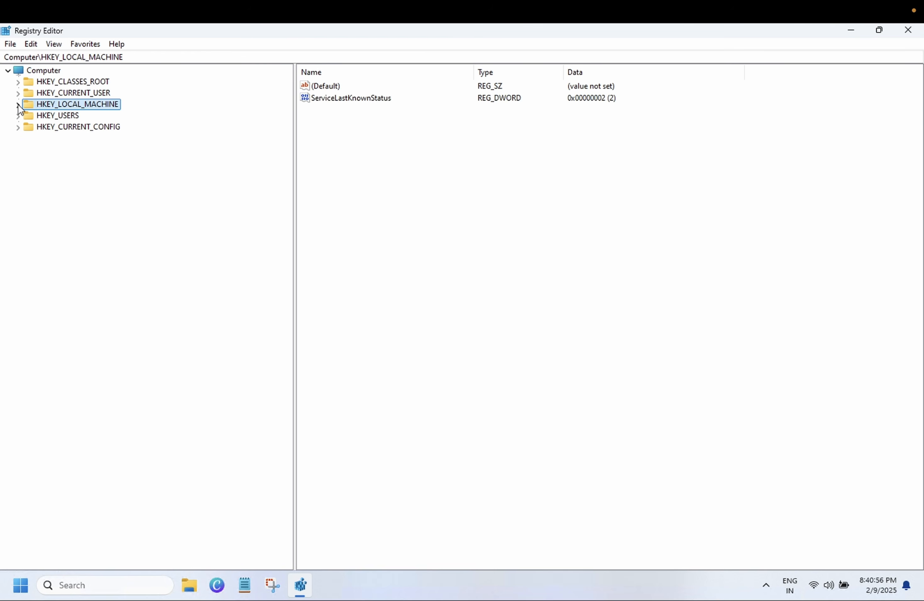
# Step: Search Windows for the restore point settings, open Create a restore point and launch System Restore
pyautogui.click(85, 584)
pyautogui.write('reso')
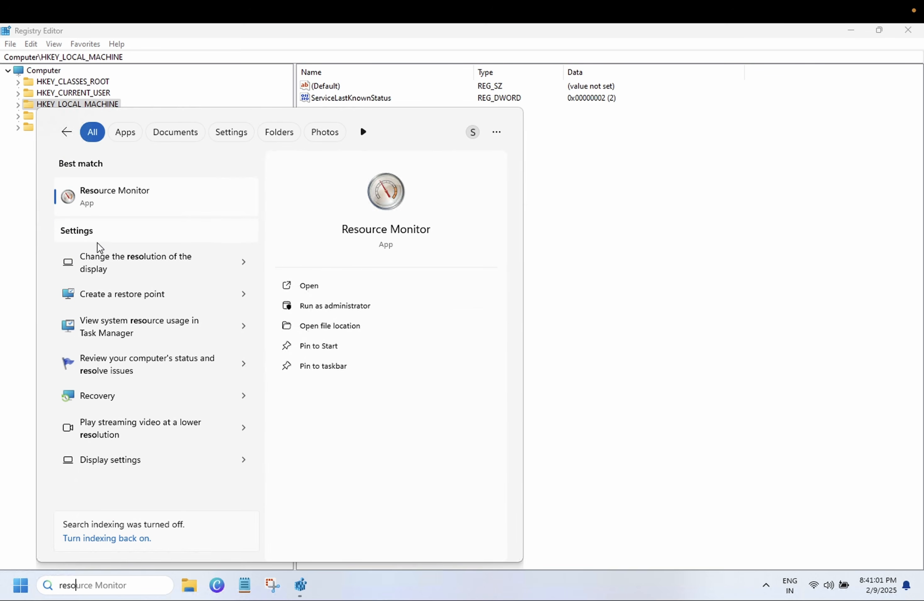
pyautogui.write('re')
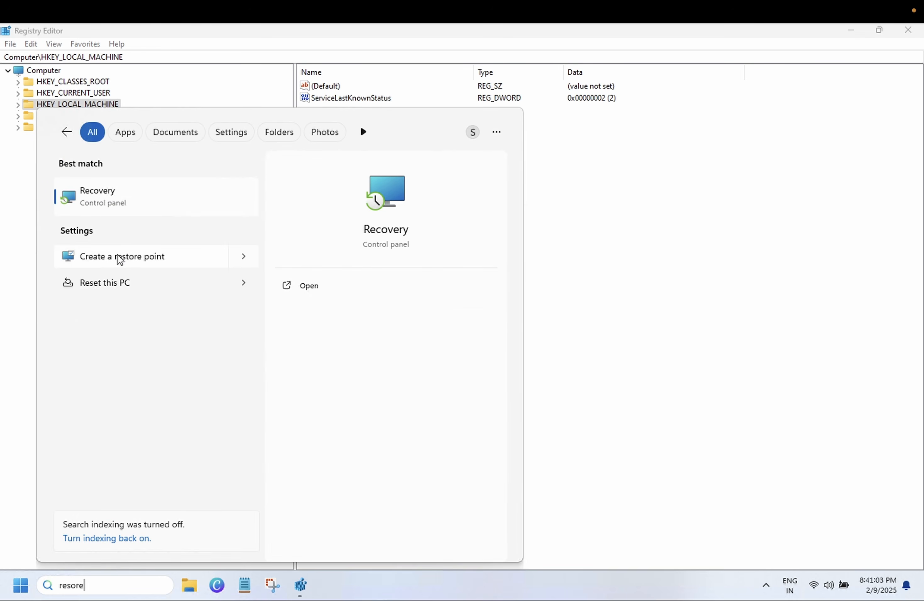
pyautogui.click(117, 255)
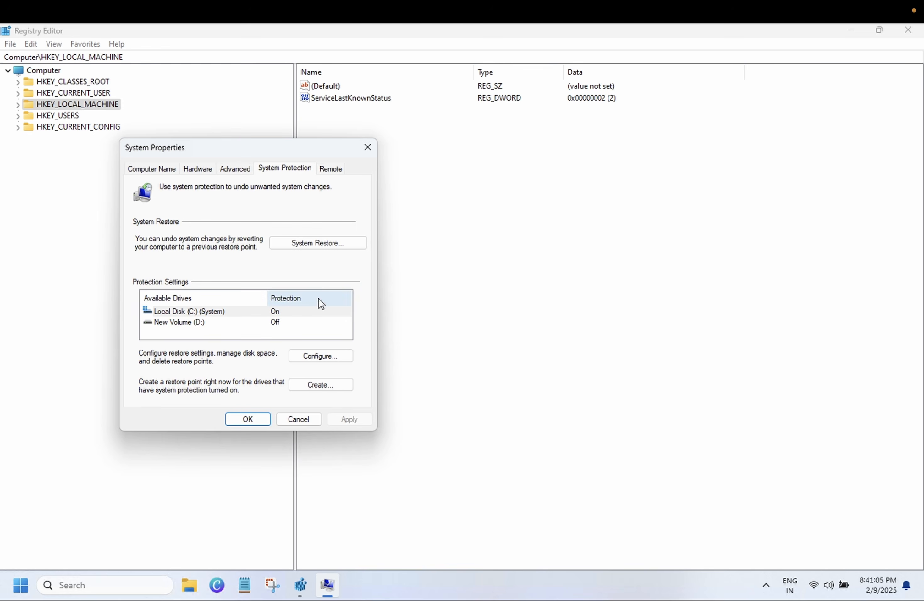
pyautogui.click(341, 247)
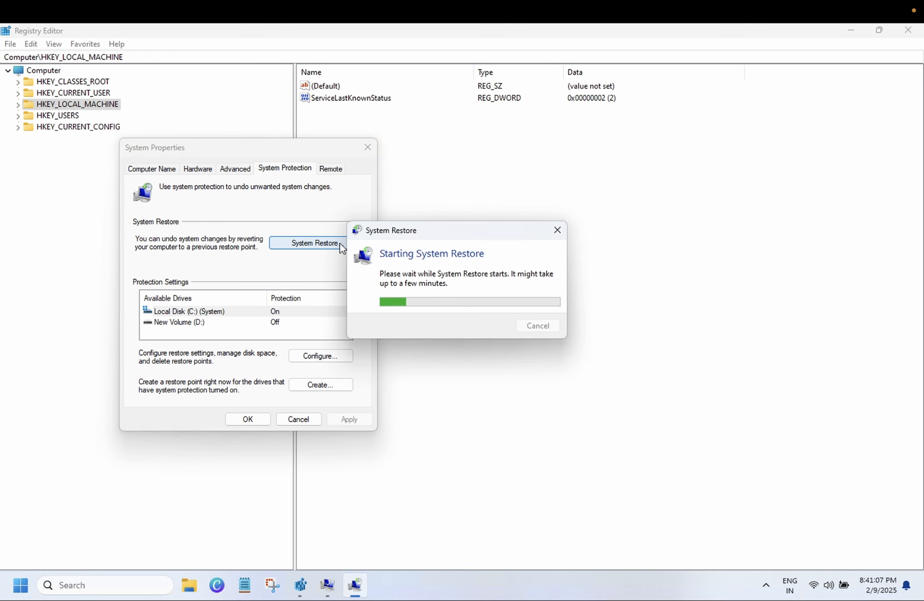
# Step: Choose the Automatic Restore Point of 2/8/2025 9:59:48 PM, proceed to the final confirmation, and cancel System Restore and System Properties
pyautogui.click(555, 439)
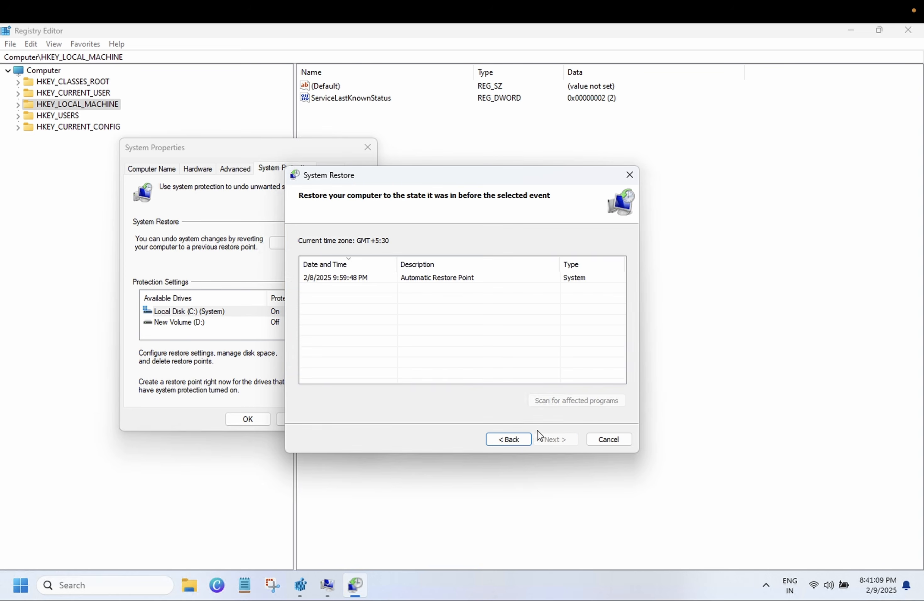
pyautogui.click(348, 282)
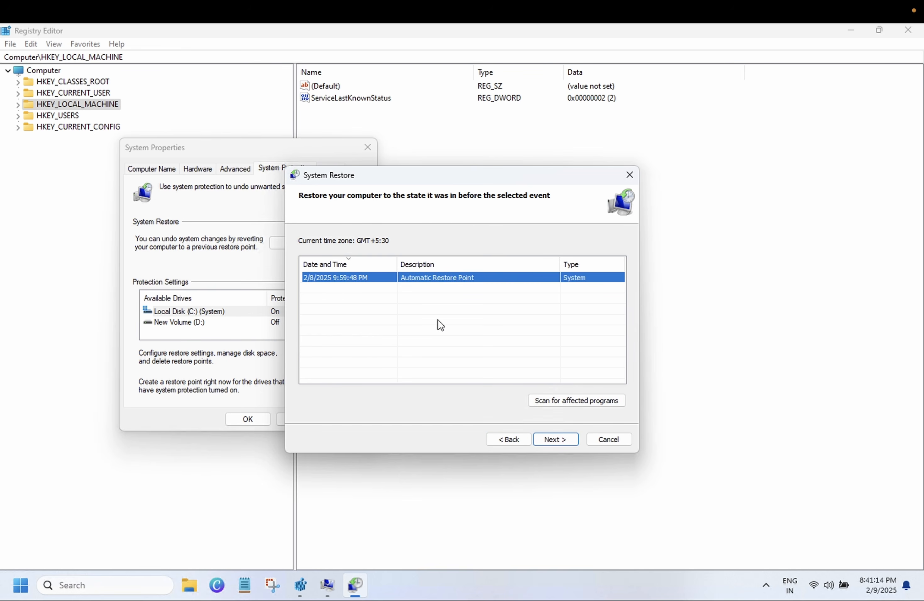
pyautogui.click(559, 439)
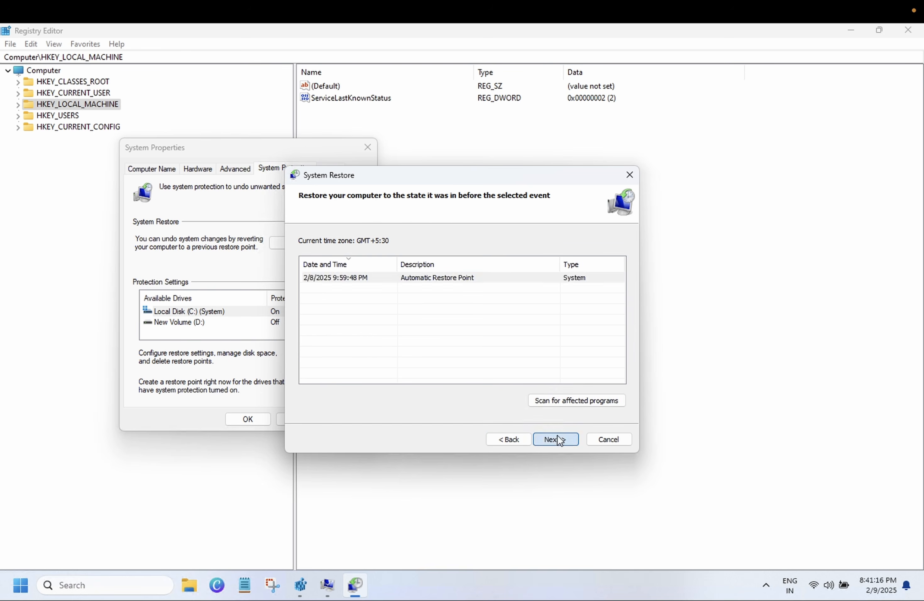
pyautogui.click(556, 441)
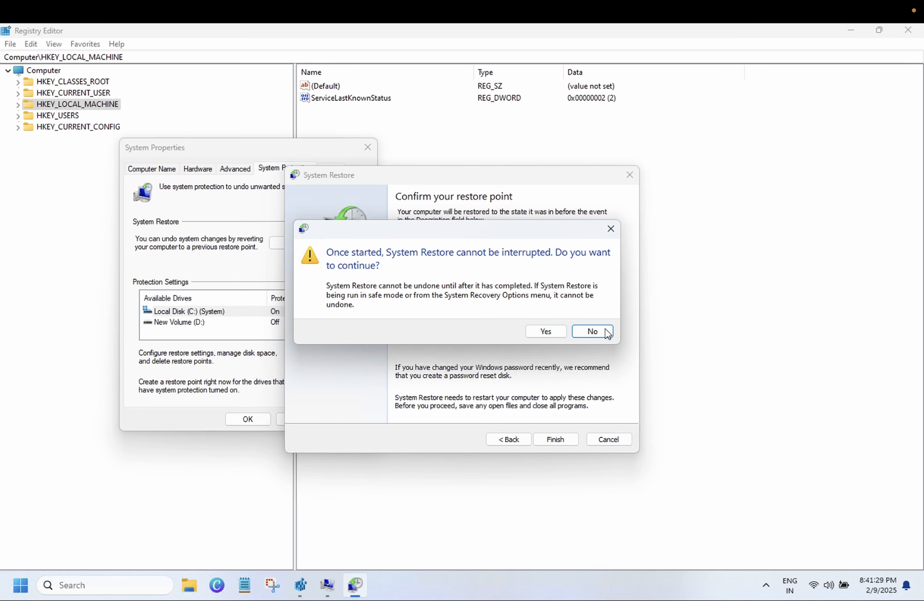
pyautogui.click(611, 228)
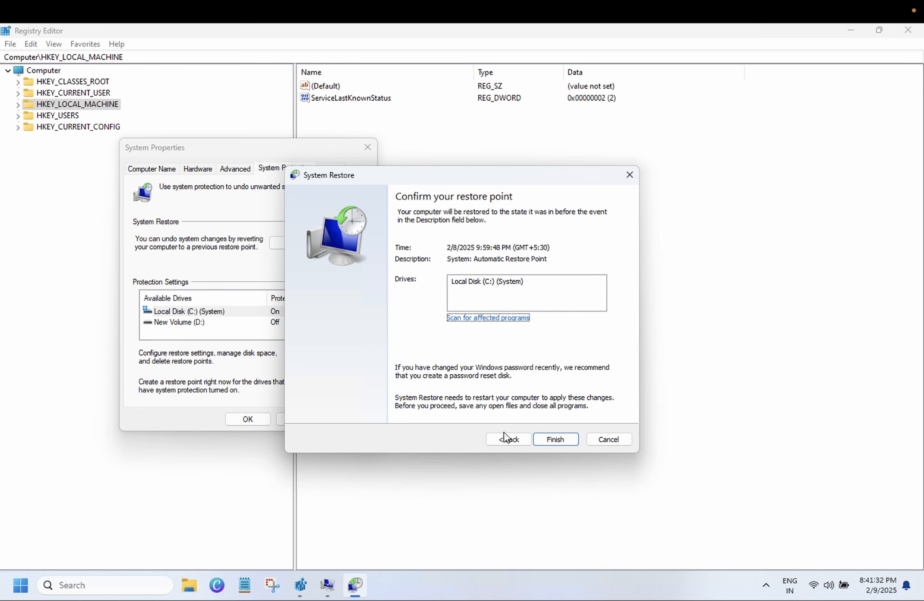
pyautogui.click(628, 182)
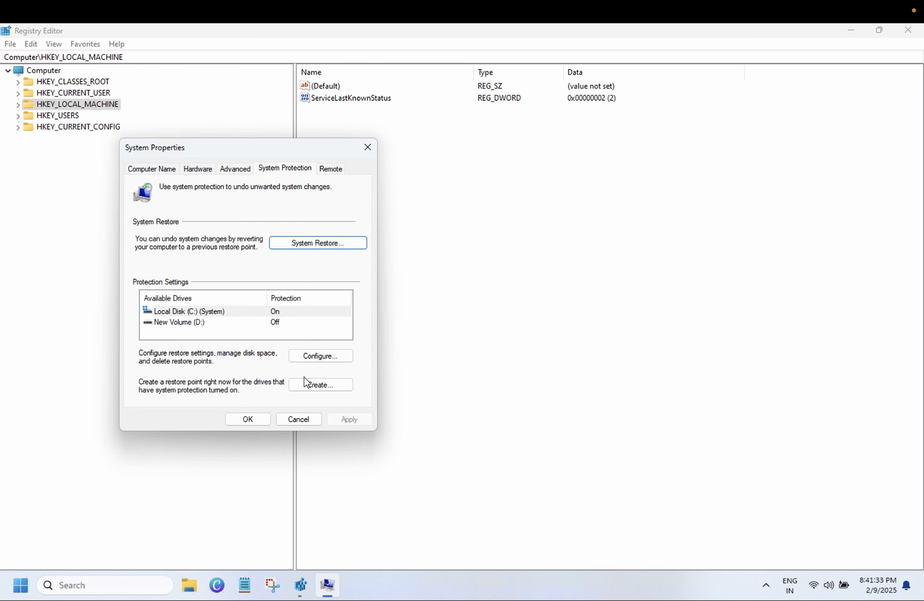
pyautogui.click(299, 421)
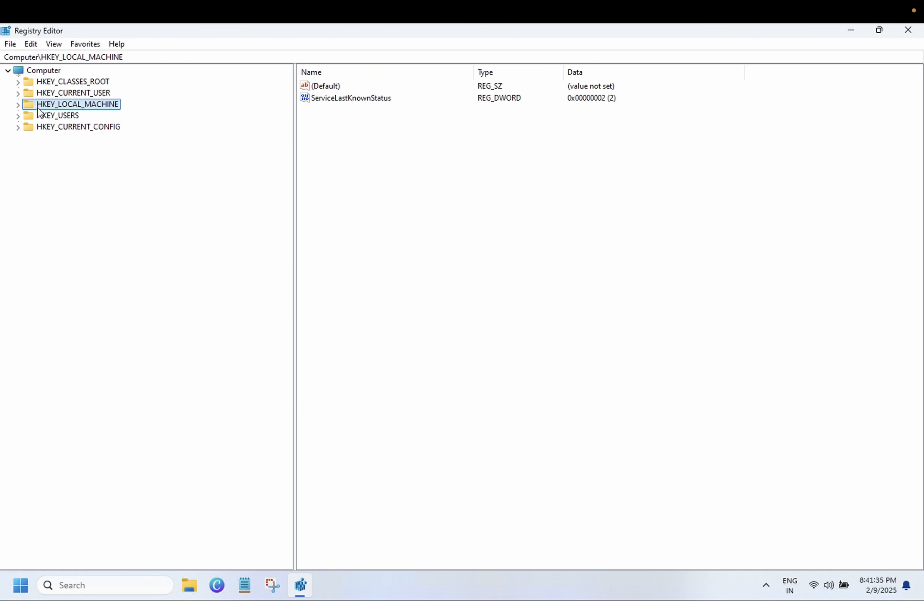
# Step: Import the registry backup file regsiterybackup.reg from the Desktop at the Computer level of the registry
pyautogui.click(48, 74)
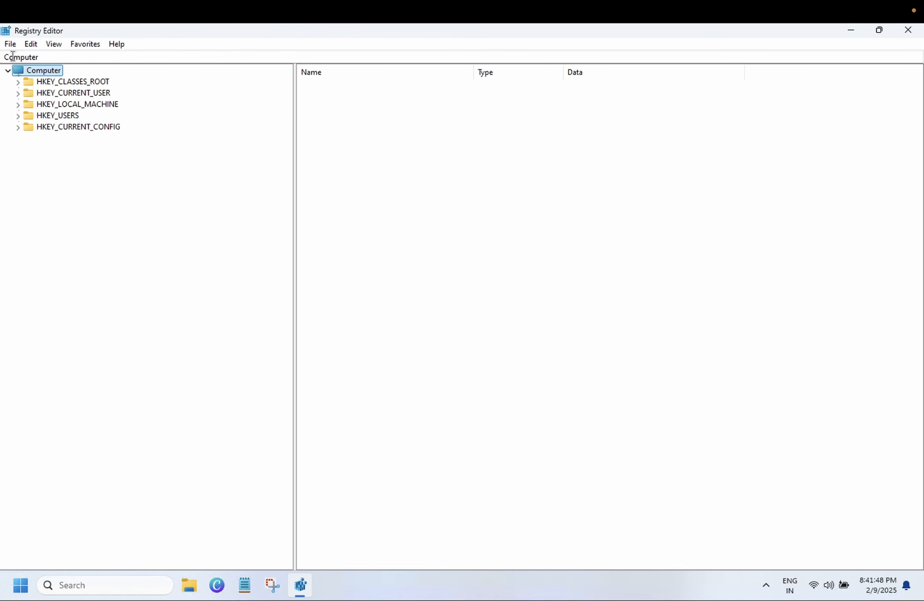
pyautogui.click(10, 44)
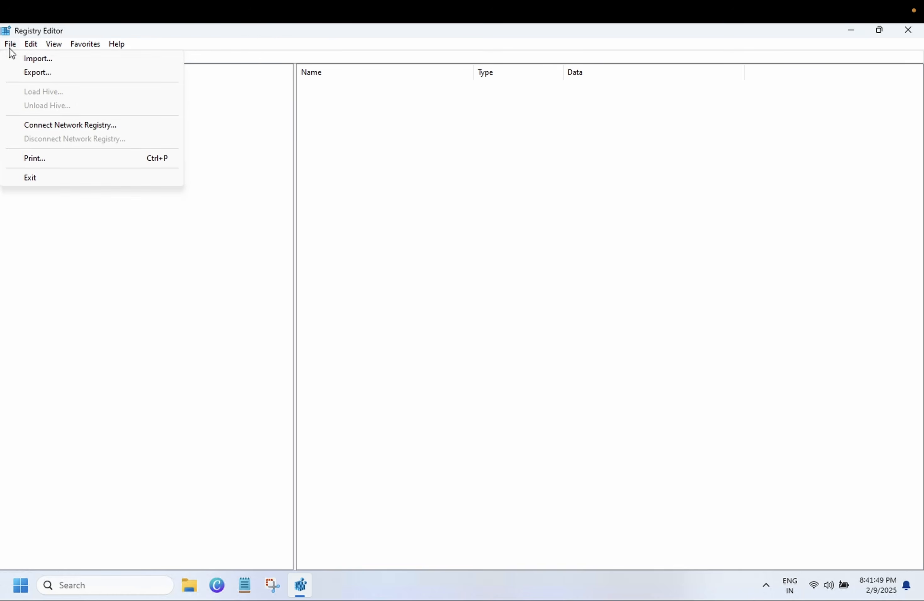
pyautogui.click(28, 60)
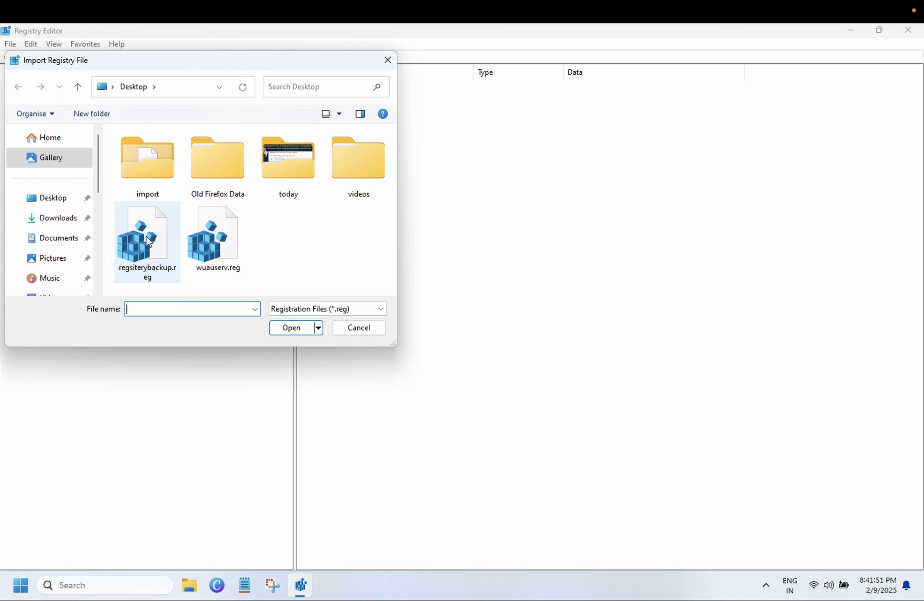
pyautogui.click(152, 269)
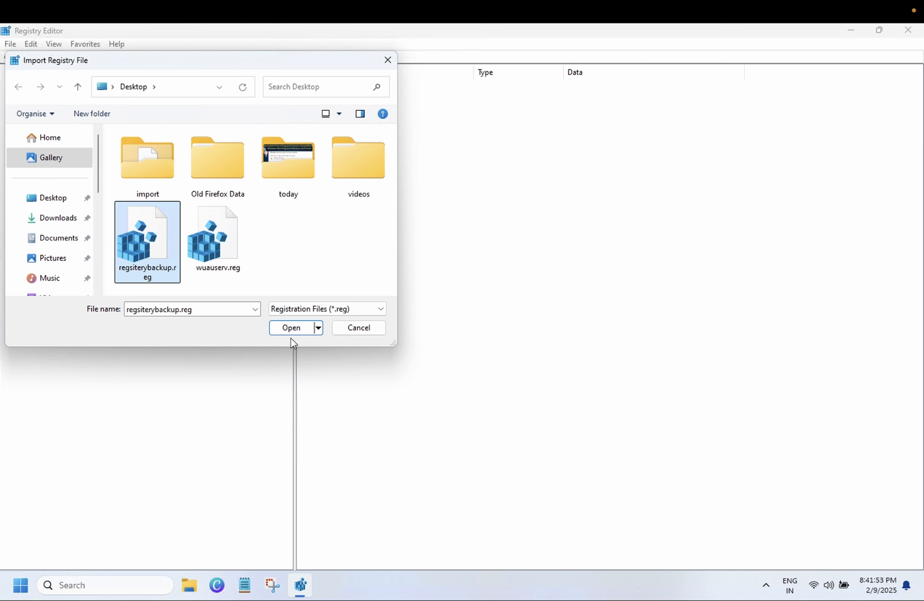
pyautogui.click(291, 329)
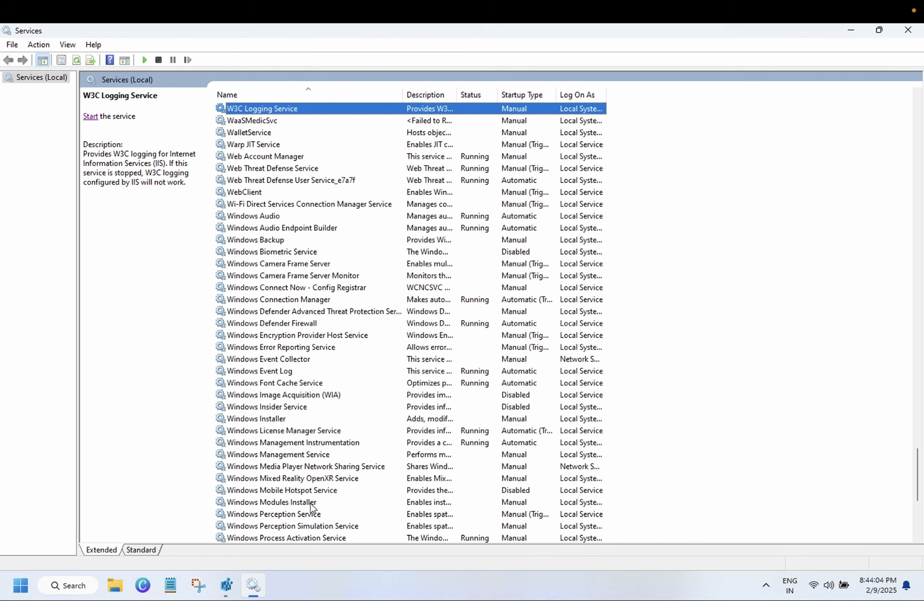
# Step: Try to start the Windows Update service in Services and dismiss the error message
pyautogui.scroll(-5, 312, 507)
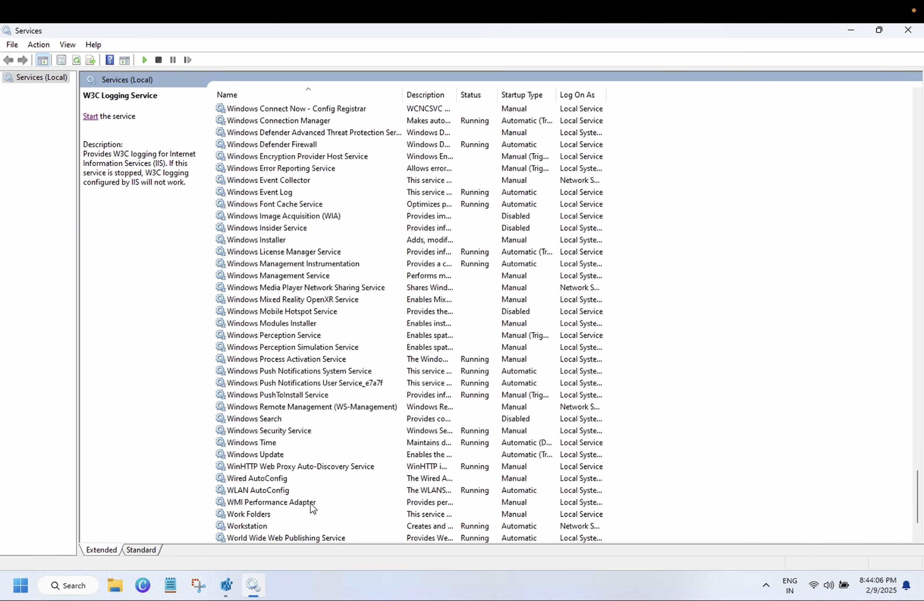
pyautogui.scroll(-1, 312, 507)
pyautogui.click(294, 420)
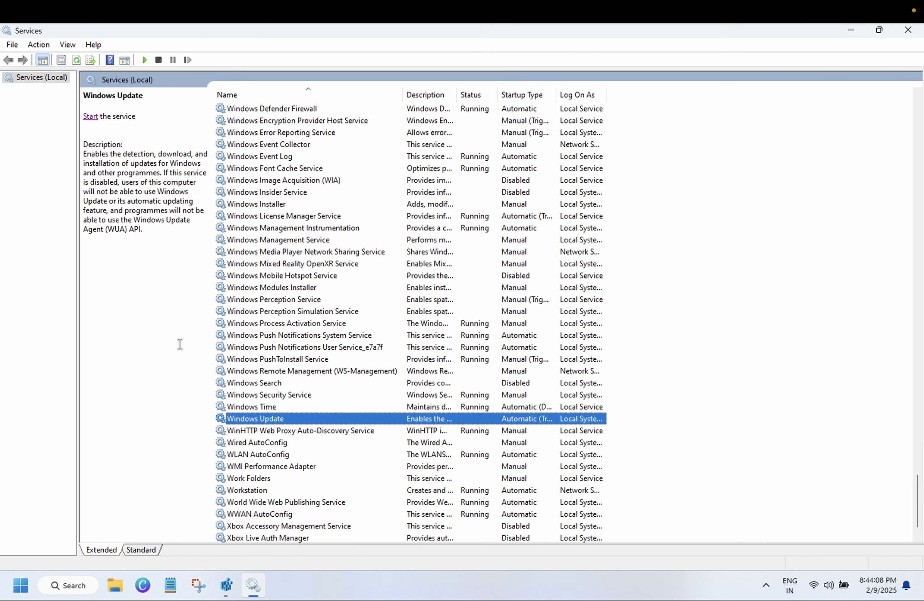
pyautogui.click(90, 116)
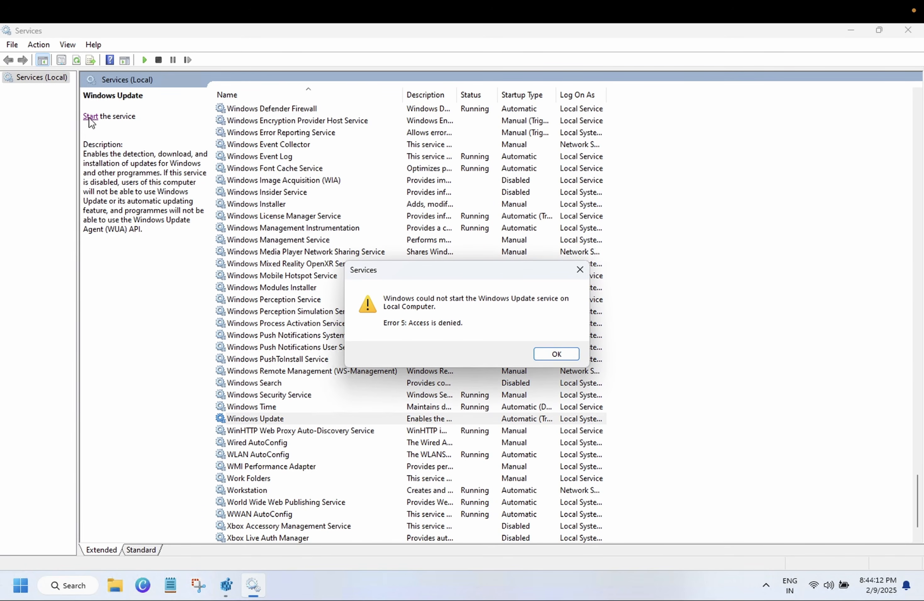
pyautogui.click(571, 361)
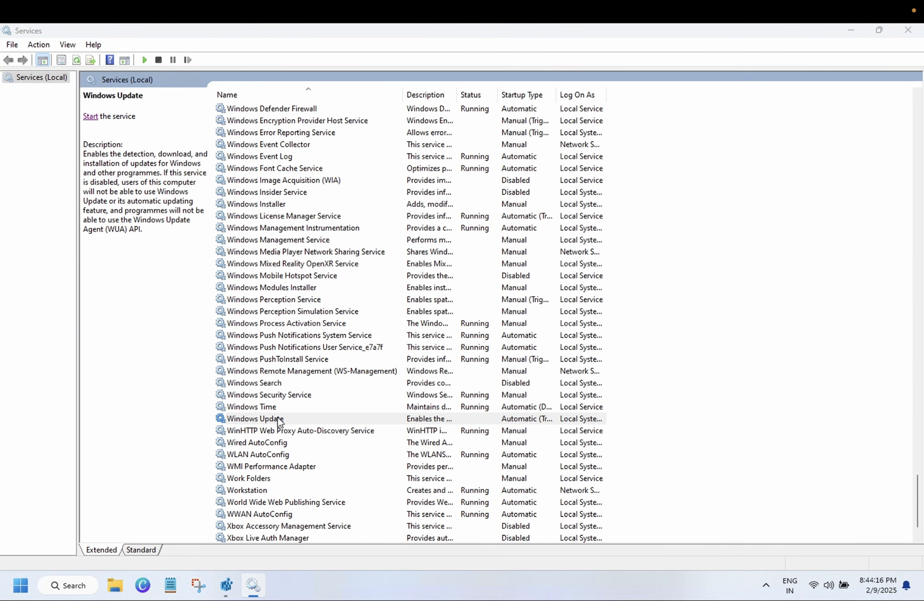
pyautogui.doubleClick(279, 419)
pyautogui.click(386, 179)
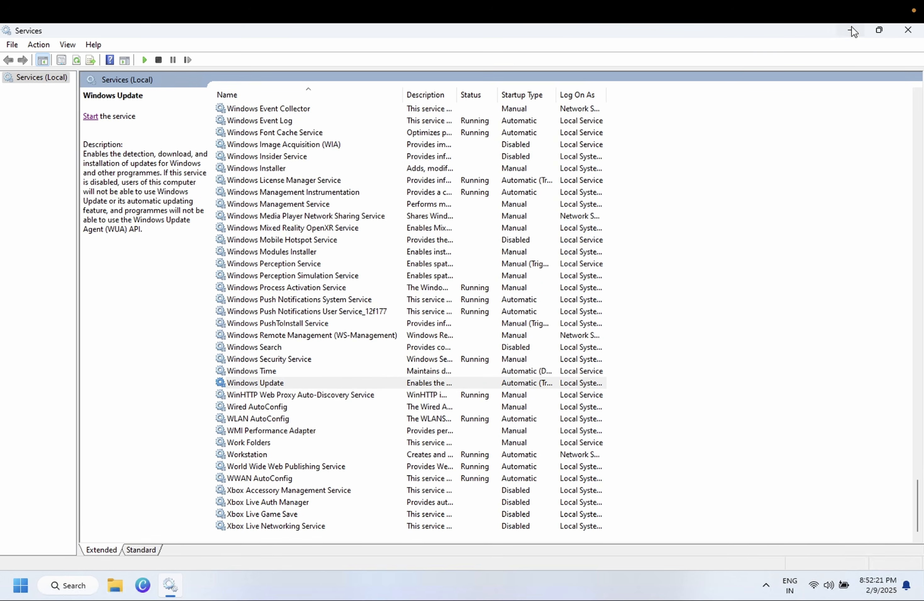
# Step: Minimize the Services window, search Windows for the restore point settings, open Create a restore point and launch System Restore
pyautogui.click(851, 31)
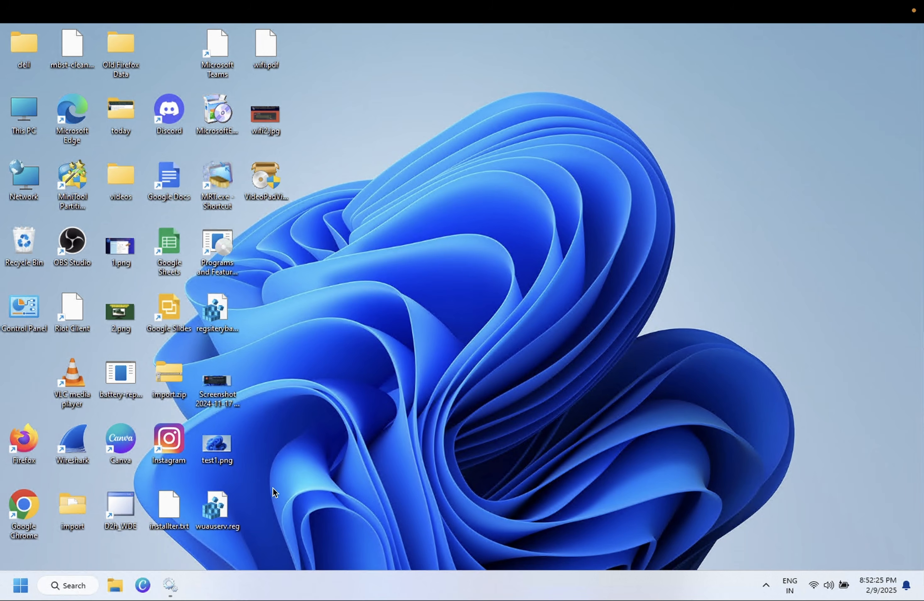
pyautogui.click(82, 584)
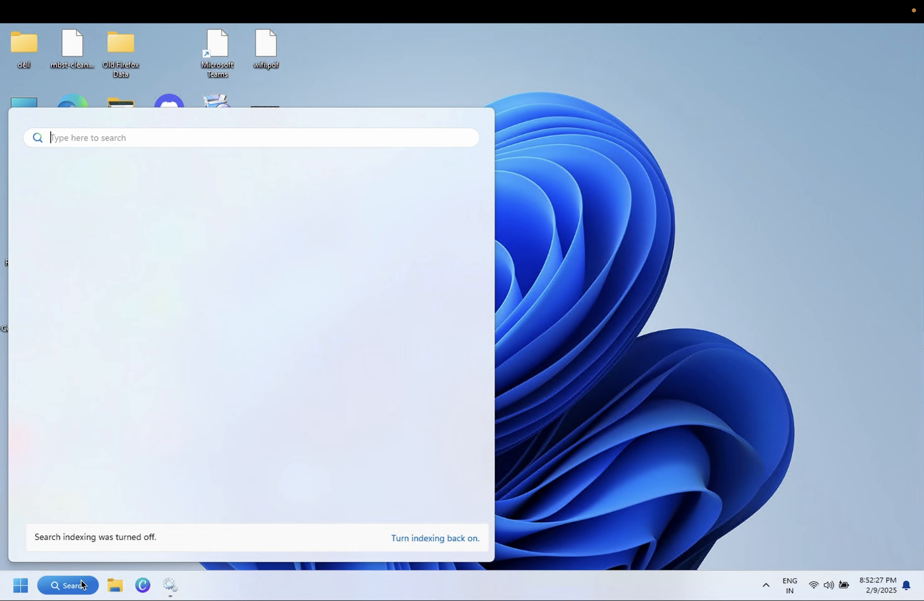
pyautogui.write('ct')
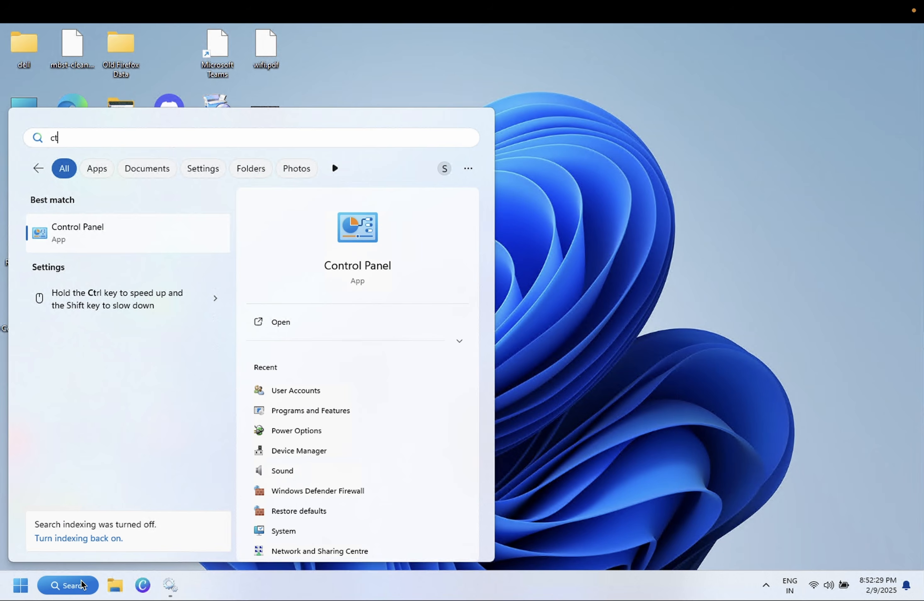
pyautogui.press('BackSpace')
pyautogui.write('re')
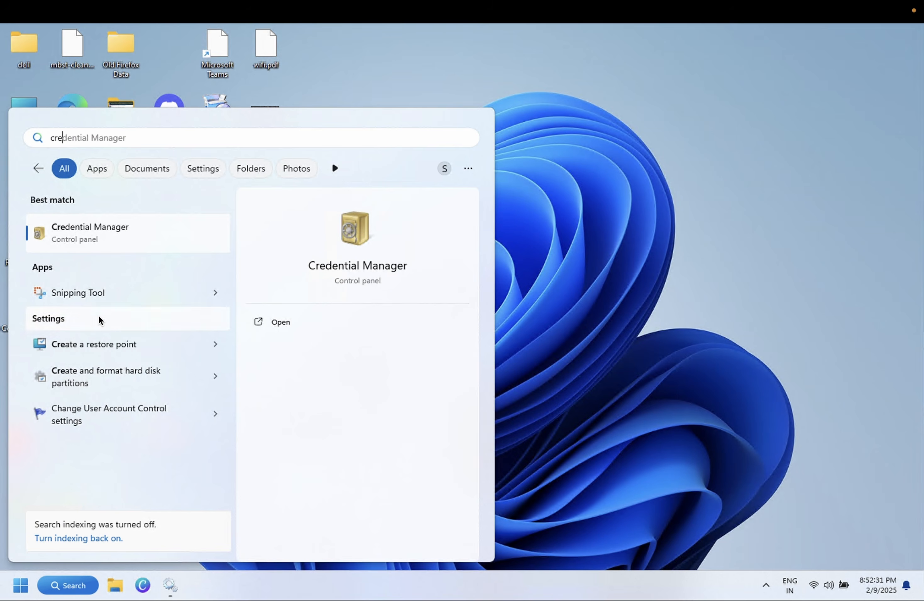
pyautogui.click(102, 342)
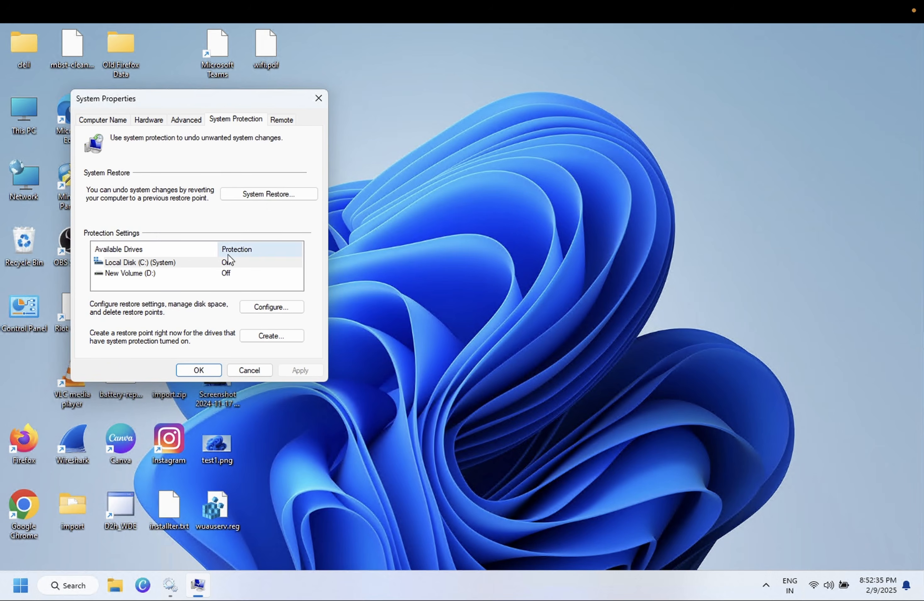
pyautogui.click(274, 194)
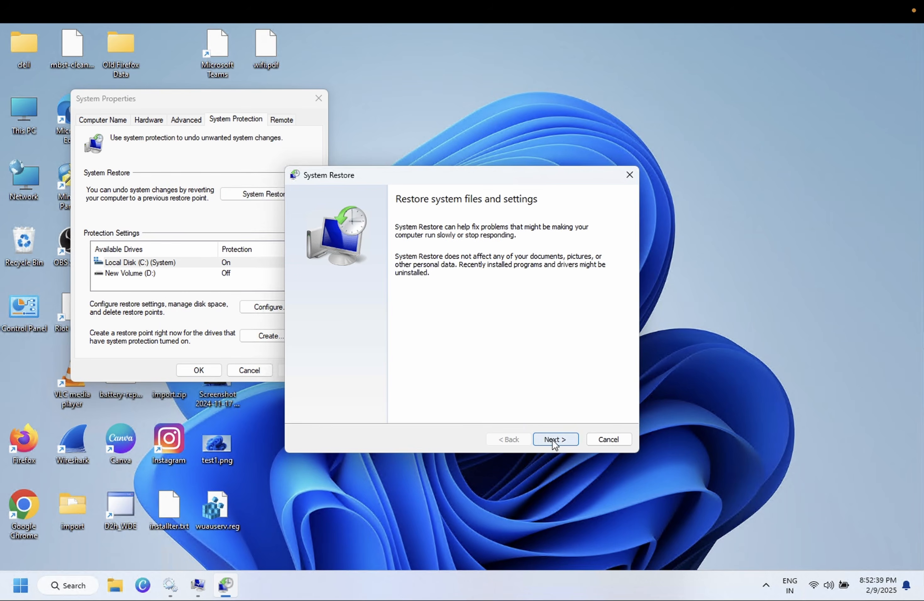
# Step: Choose the Automatic Restore Point of 2/8/2025 9:59:48 PM, finish the wizard and confirm starting the system restore
pyautogui.click(554, 439)
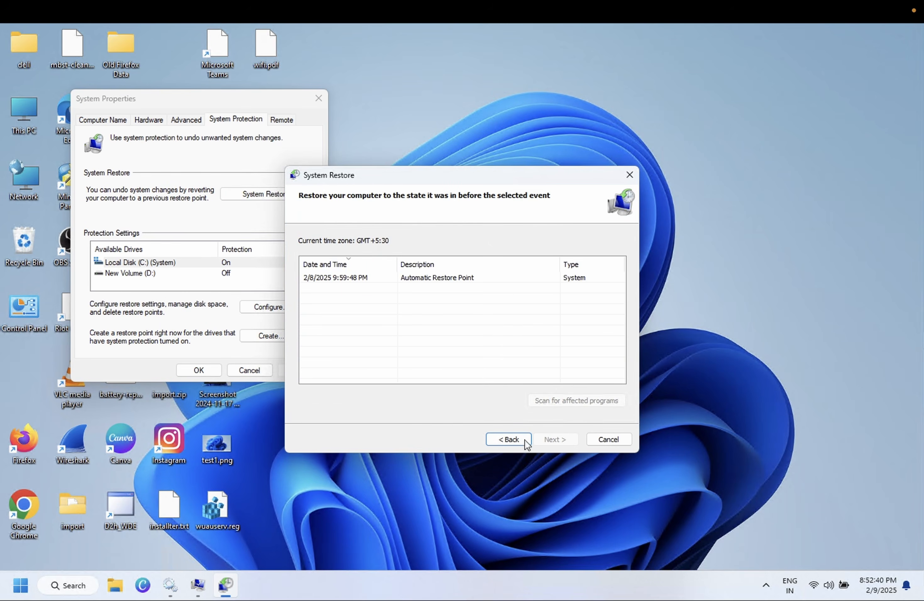
pyautogui.click(366, 279)
pyautogui.click(555, 441)
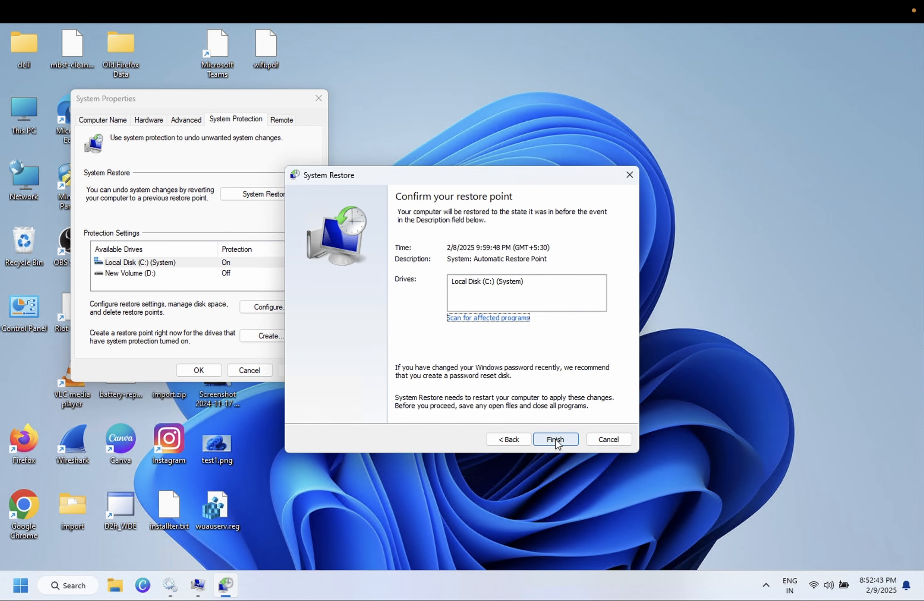
pyautogui.click(555, 440)
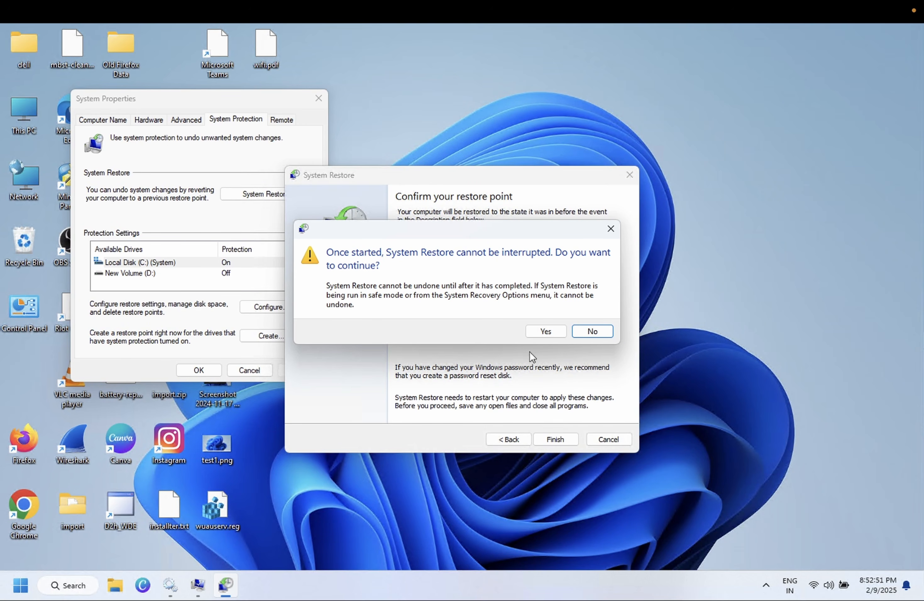
pyautogui.click(542, 332)
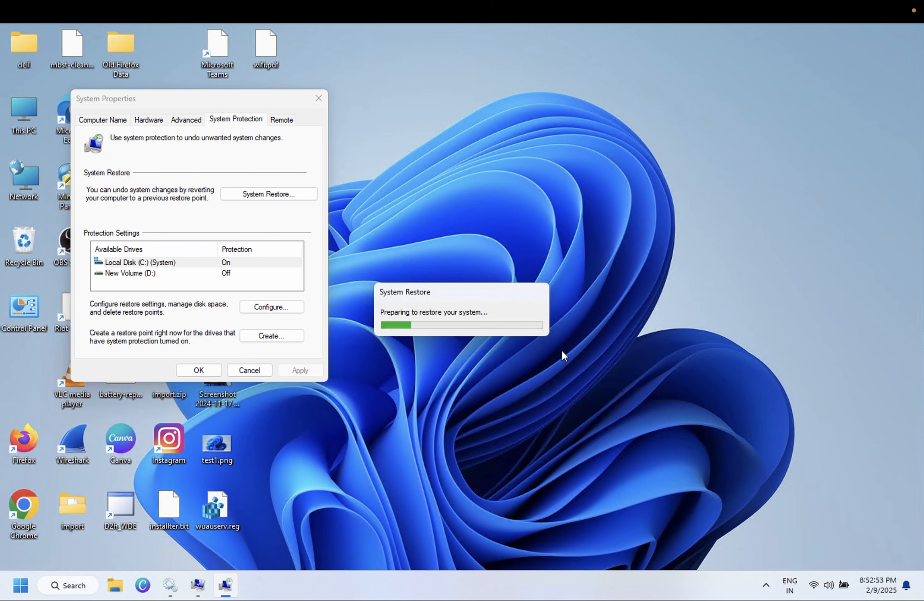